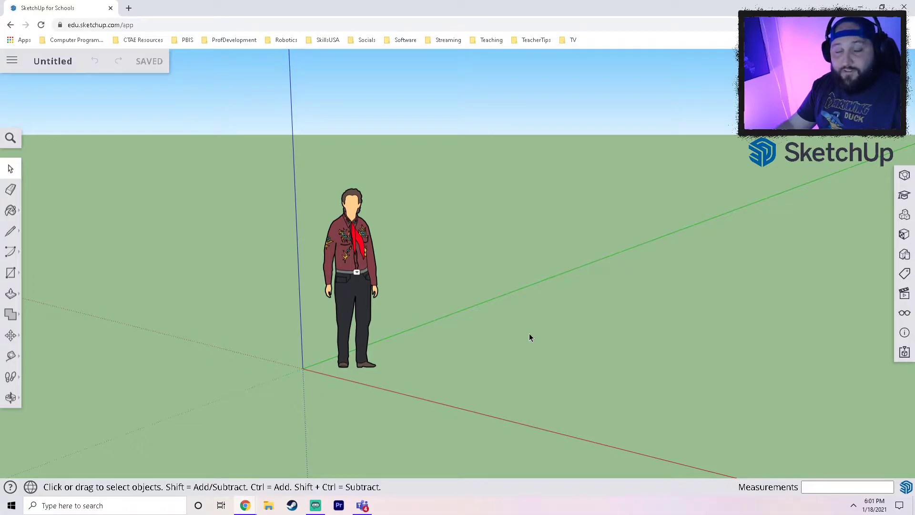
Delete the default standing person figure and undo the deletion
{"action": "left_click", "coordinate": [353, 265]}
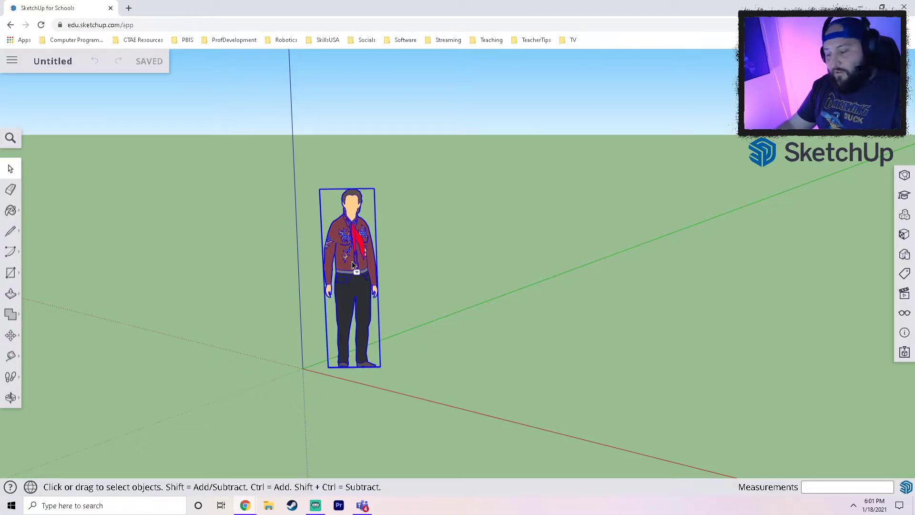
{"action": "left_click", "coordinate": [445, 241]}
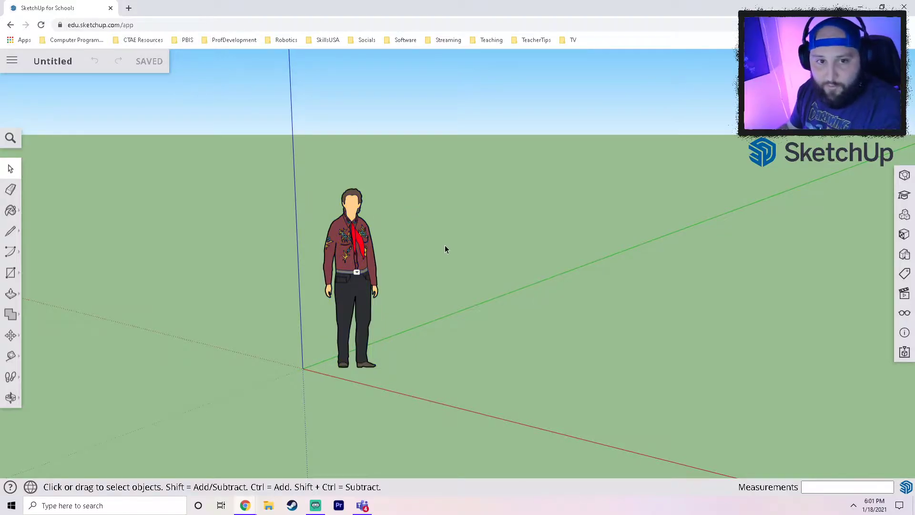
{"action": "left_click", "coordinate": [350, 258]}
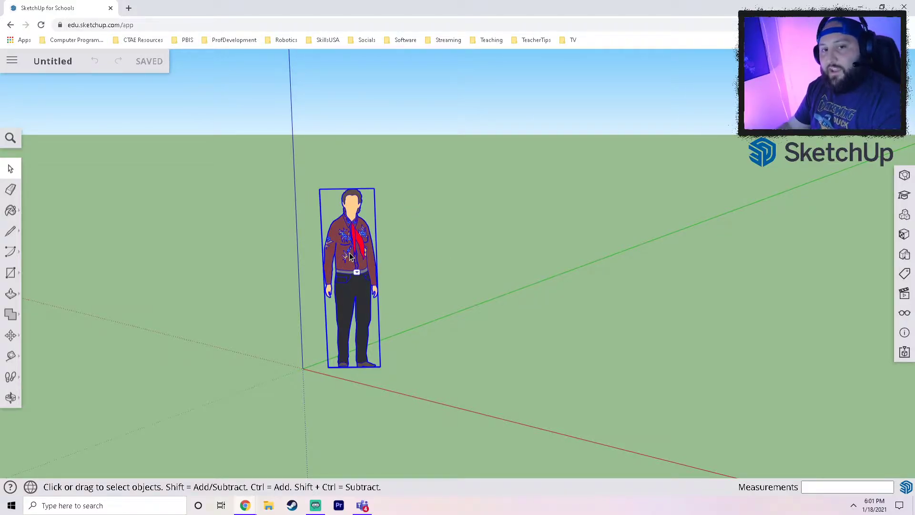
{"action": "key", "text": "Delete"}
{"action": "key", "text": "ctrl+z"}
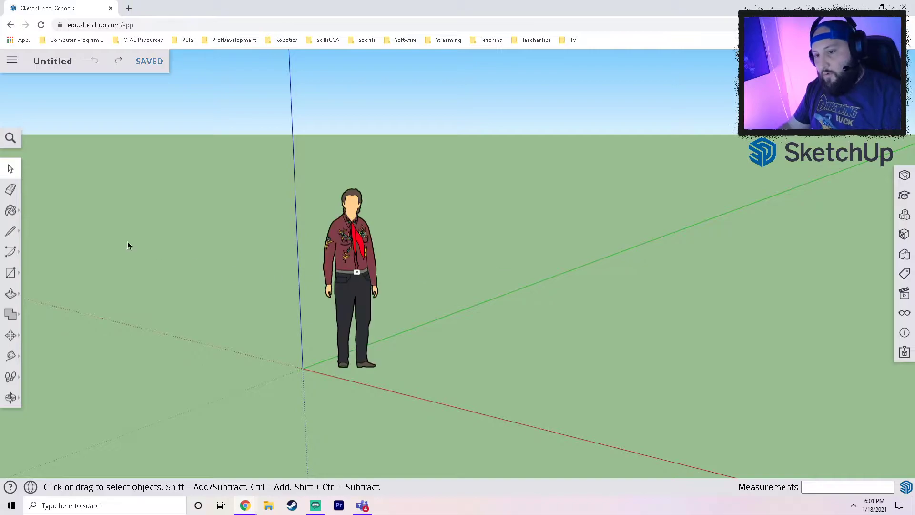
Erase the default person figure near the origin with the Eraser tool
{"action": "left_click", "coordinate": [10, 231]}
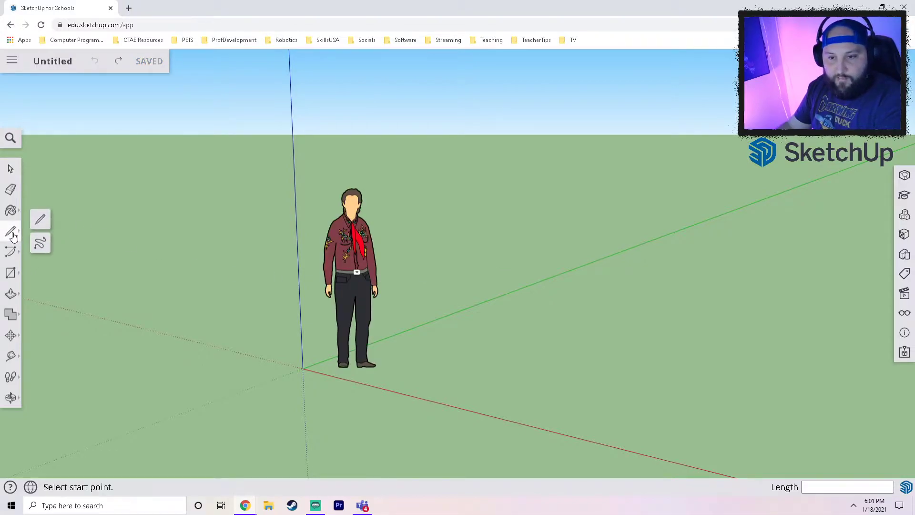
{"action": "left_click", "coordinate": [11, 189]}
{"action": "left_click", "coordinate": [349, 249]}
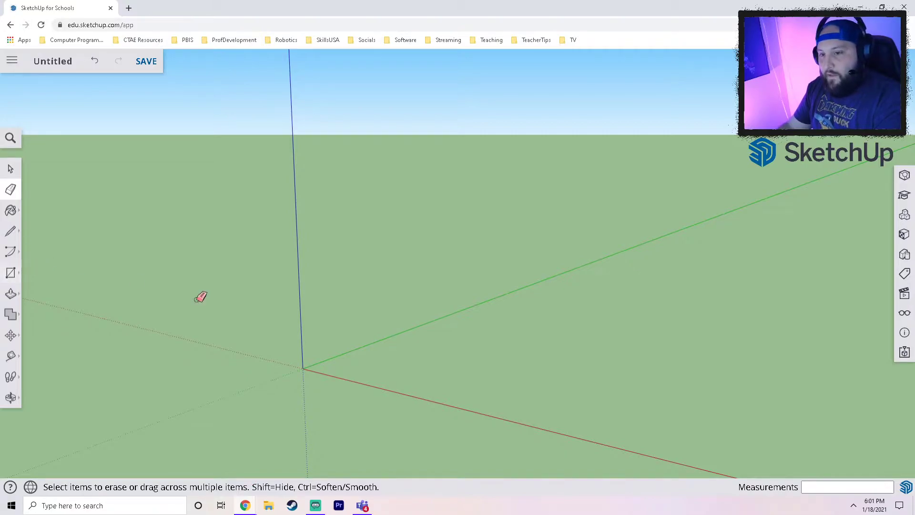
Draw a circle centred on the origin on the ground plane with a radius of 6 inches
{"action": "scroll", "coordinate": [351, 409], "scroll_direction": "up", "scroll_amount": 1}
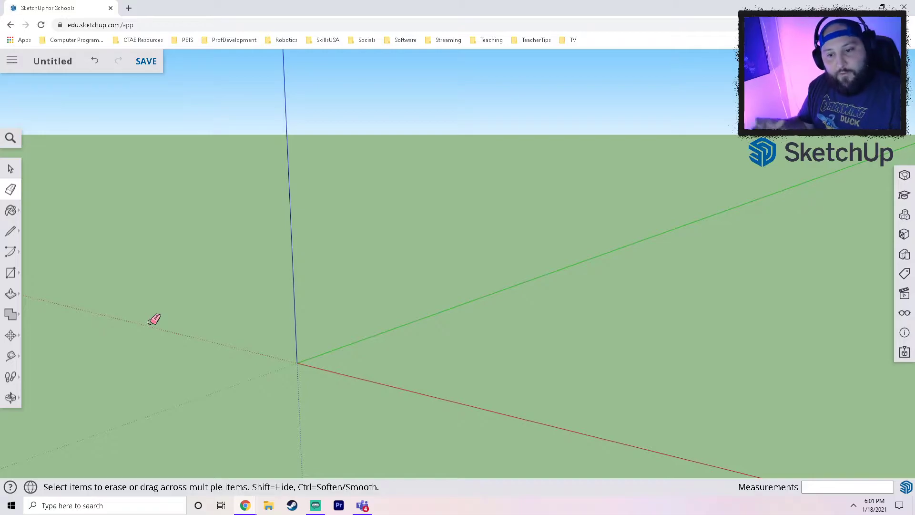
{"action": "left_click", "coordinate": [12, 237]}
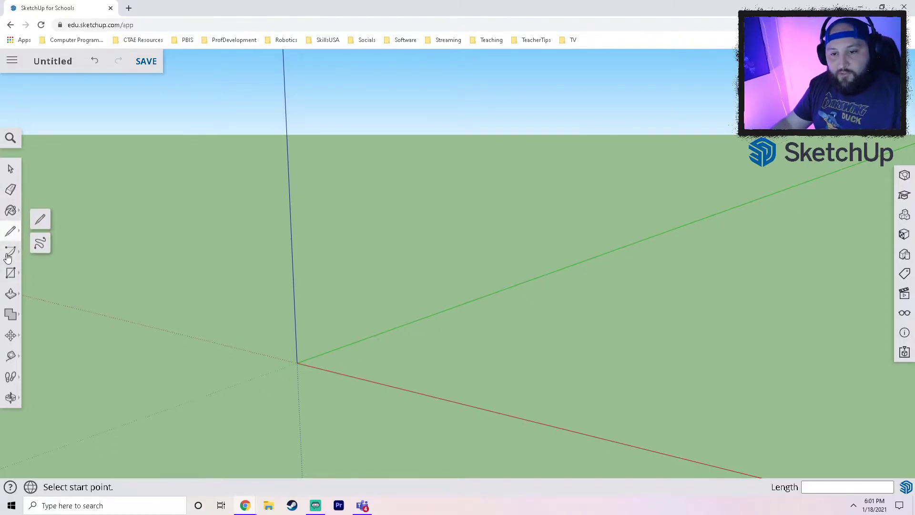
{"action": "left_click", "coordinate": [11, 273]}
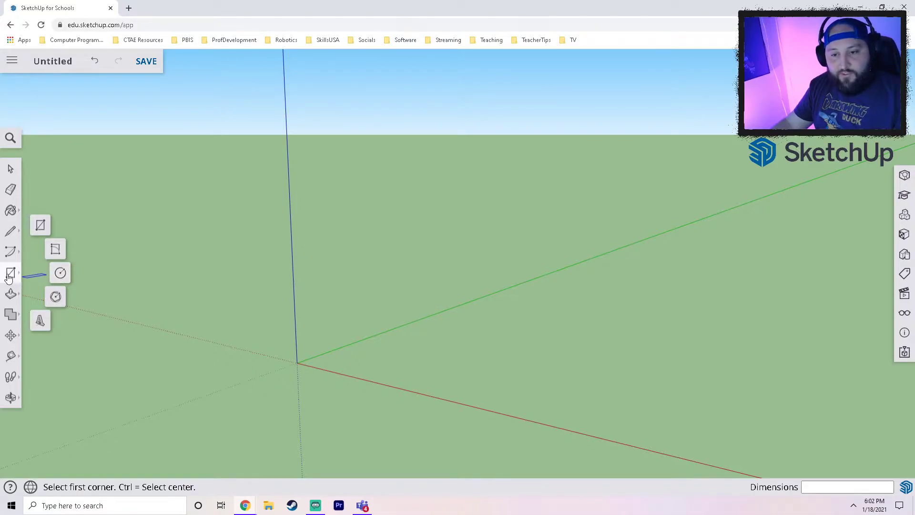
{"action": "left_click", "coordinate": [61, 273]}
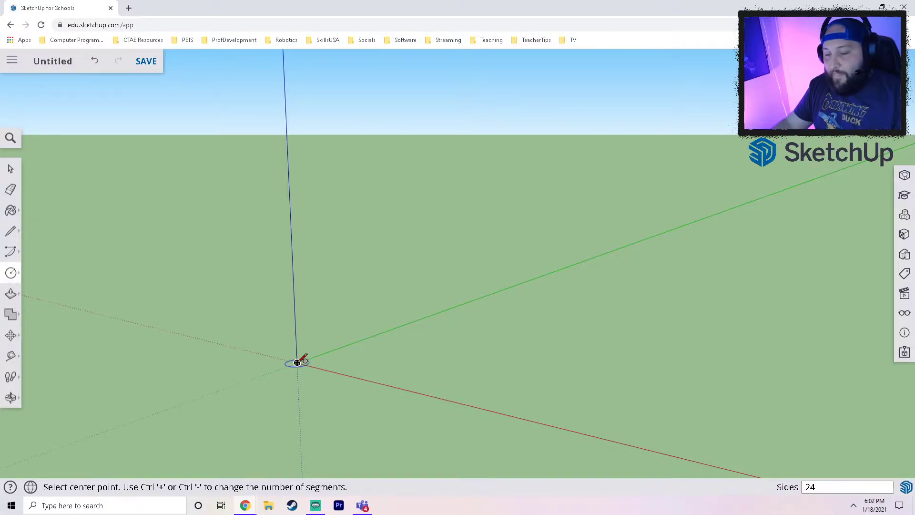
{"action": "mouse_move", "coordinate": [299, 362]}
{"action": "middle_mouse_down"}
{"action": "mouse_move", "coordinate": [297, 349]}
{"action": "mouse_move", "coordinate": [308, 358]}
{"action": "mouse_move", "coordinate": [299, 370]}
{"action": "middle_mouse_up"}
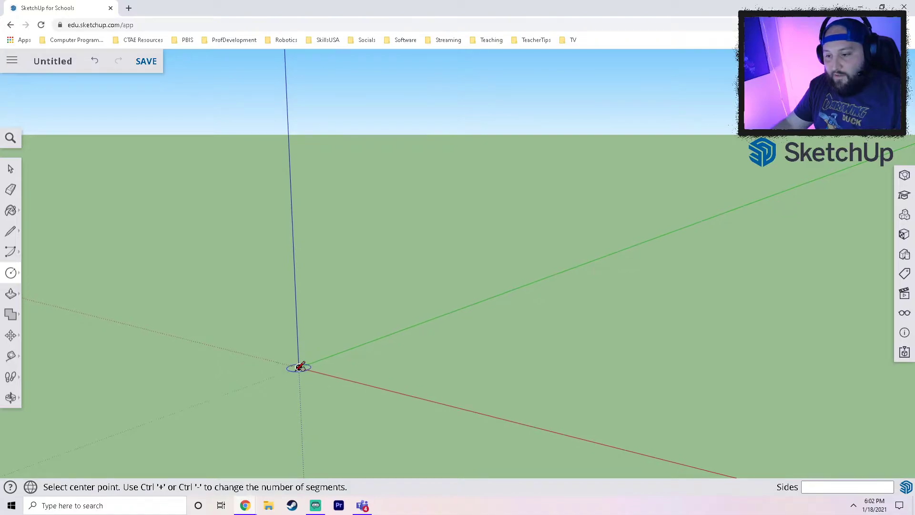
{"action": "left_click", "coordinate": [299, 367]}
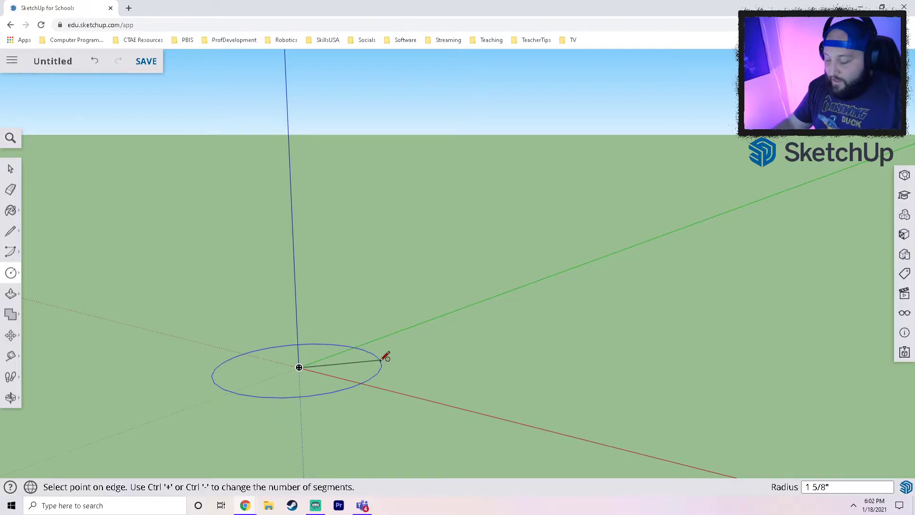
{"action": "type", "text": "6"}
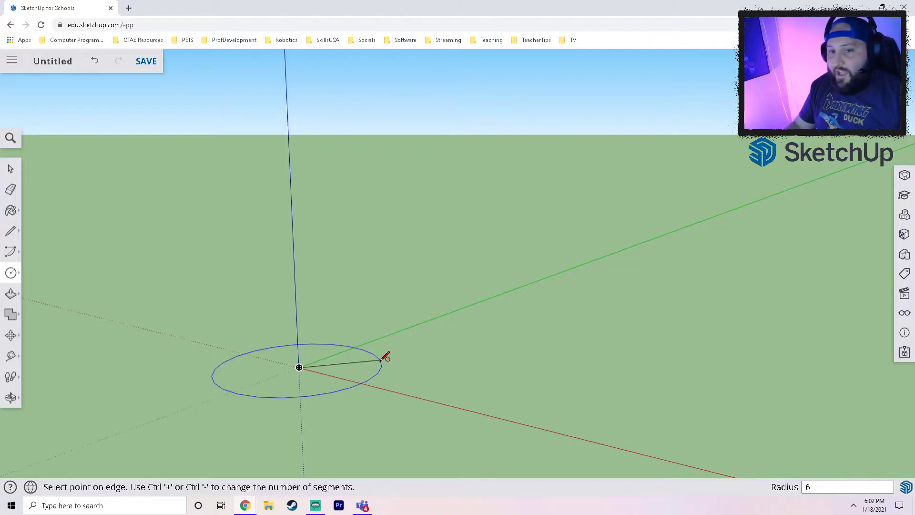
{"action": "key", "text": "Return"}
Extrude the circular face upward 1.5 inches with Push/Pull to form a solid disc
{"action": "scroll", "coordinate": [378, 359], "scroll_direction": "down", "scroll_amount": 5}
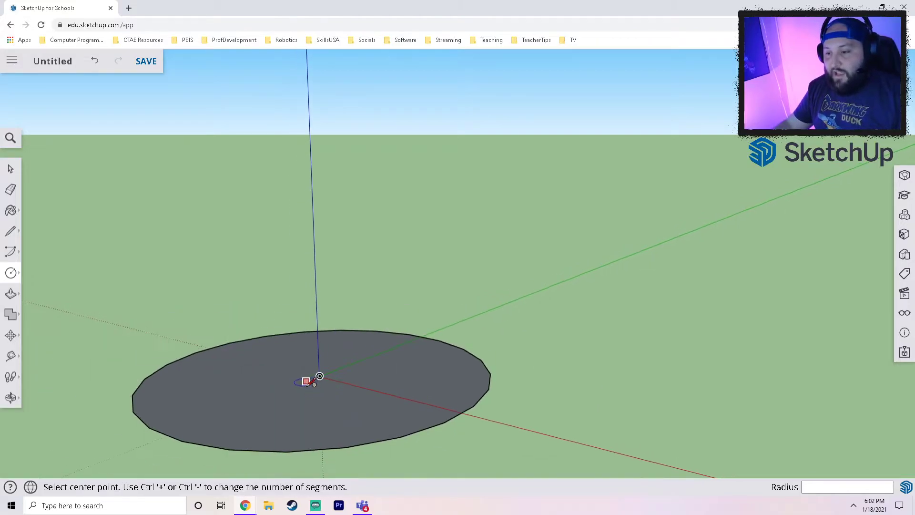
{"action": "middle_click_drag", "start_coordinate": [261, 403], "coordinate": [354, 343], "text": "shift"}
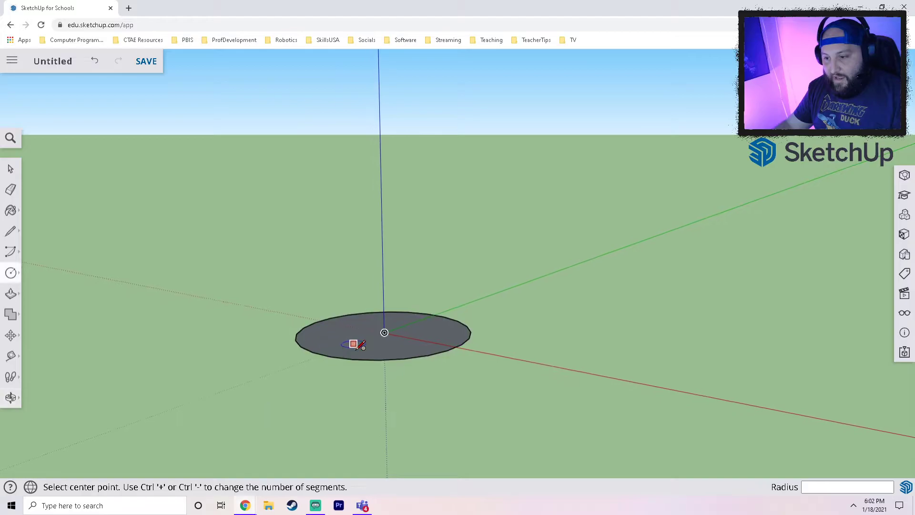
{"action": "scroll", "coordinate": [355, 347], "scroll_direction": "up", "scroll_amount": 2}
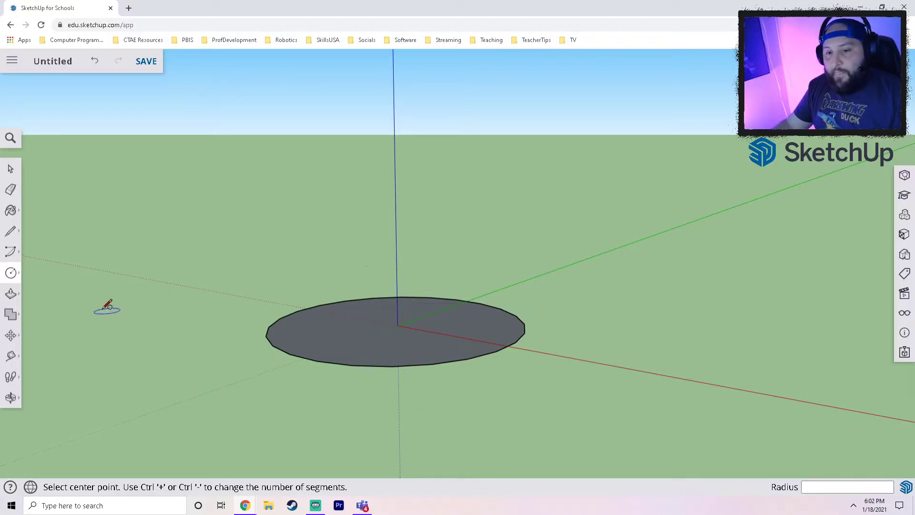
{"action": "left_click", "coordinate": [11, 293]}
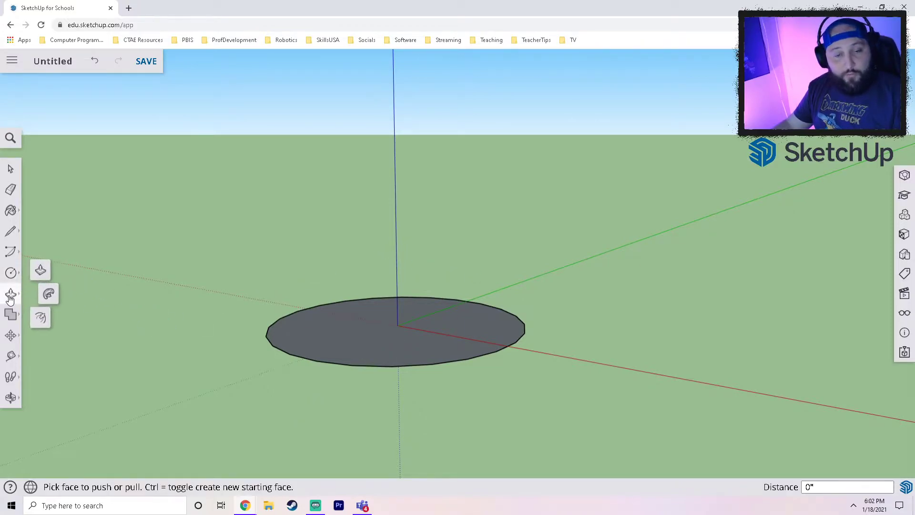
{"action": "left_click", "coordinate": [388, 336]}
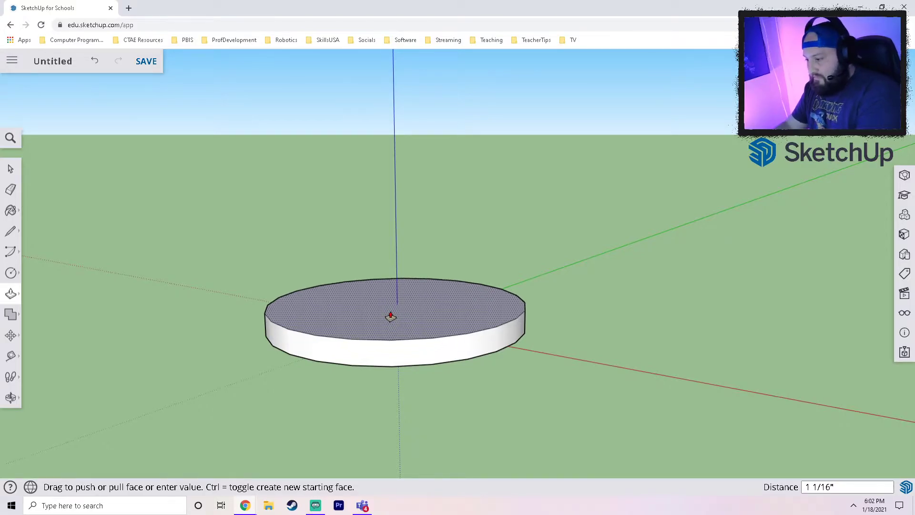
{"action": "type", "text": "2"}
{"action": "key", "text": "Return"}
{"action": "key", "text": "Return"}
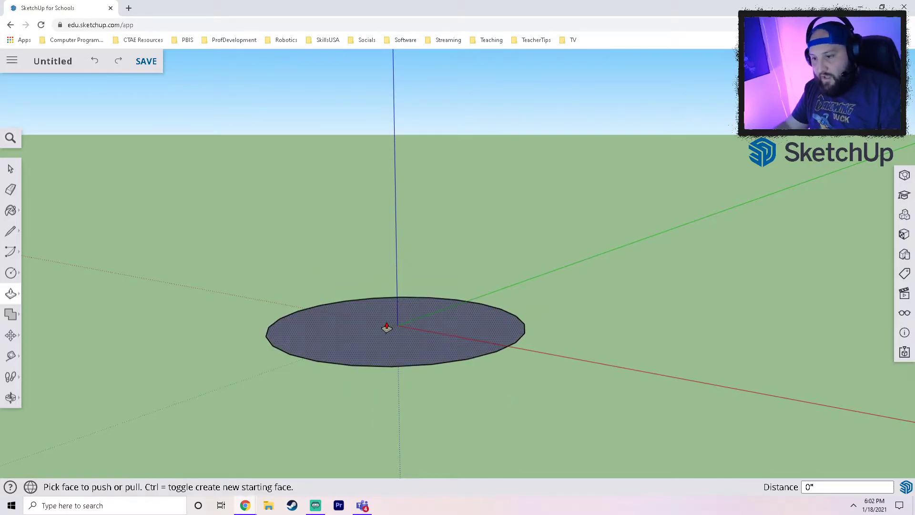
{"action": "type", "text": "1"}
{"action": "key", "text": "Return"}
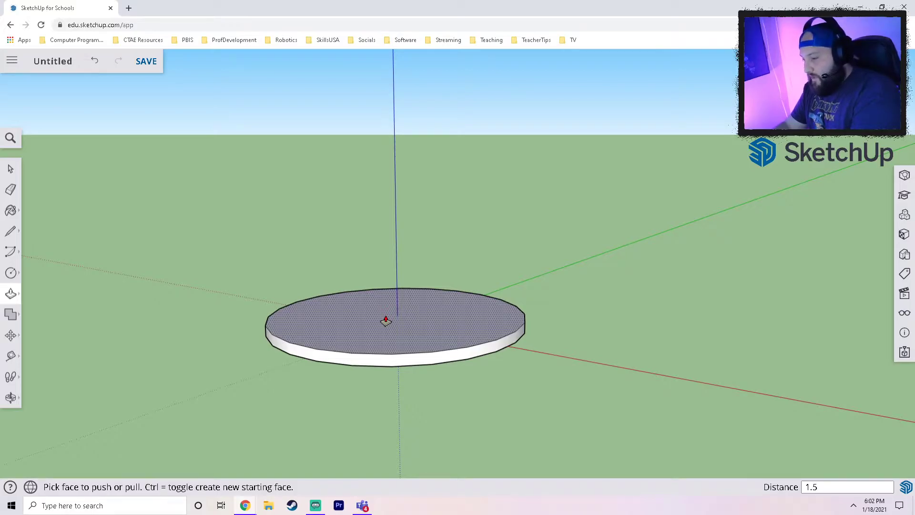
{"action": "type", "text": ".5"}
{"action": "key", "text": "Return"}
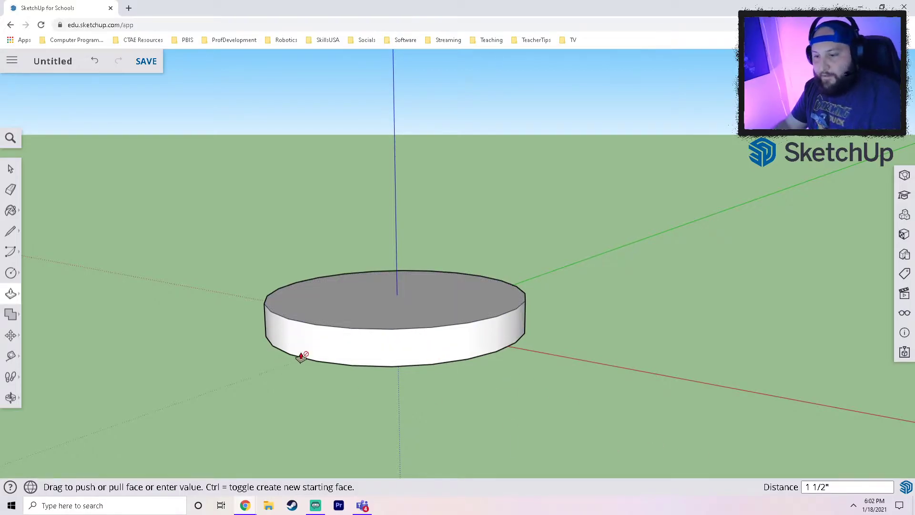
Offset the outer edge of the disc's top face inward by 0.5 inch
{"action": "key", "text": "o"}
{"action": "left_click_drag", "start_coordinate": [276, 290], "coordinate": [231, 312]}
{"action": "key", "text": "p"}
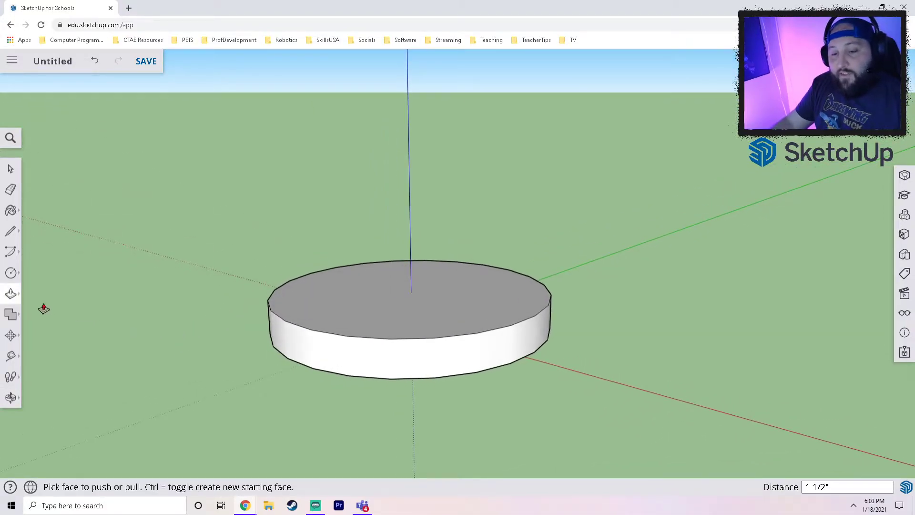
{"action": "left_click", "coordinate": [10, 293]}
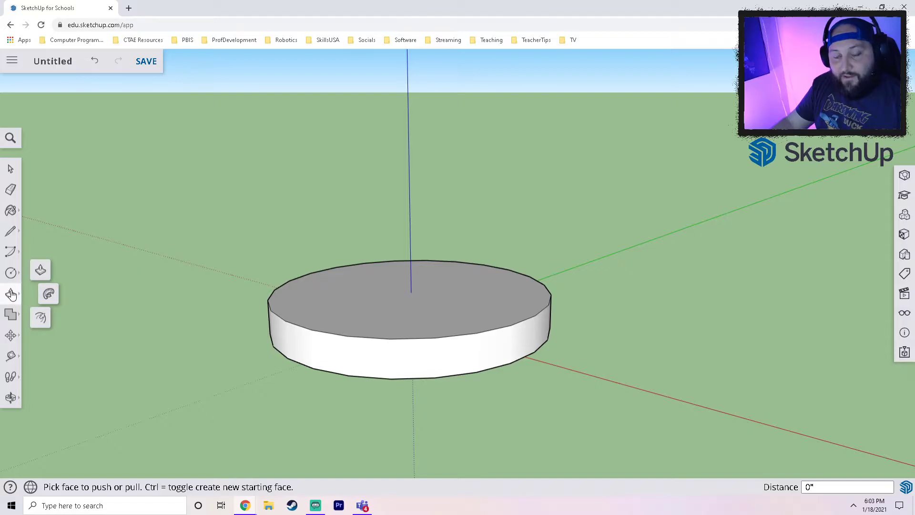
{"action": "left_click", "coordinate": [42, 318]}
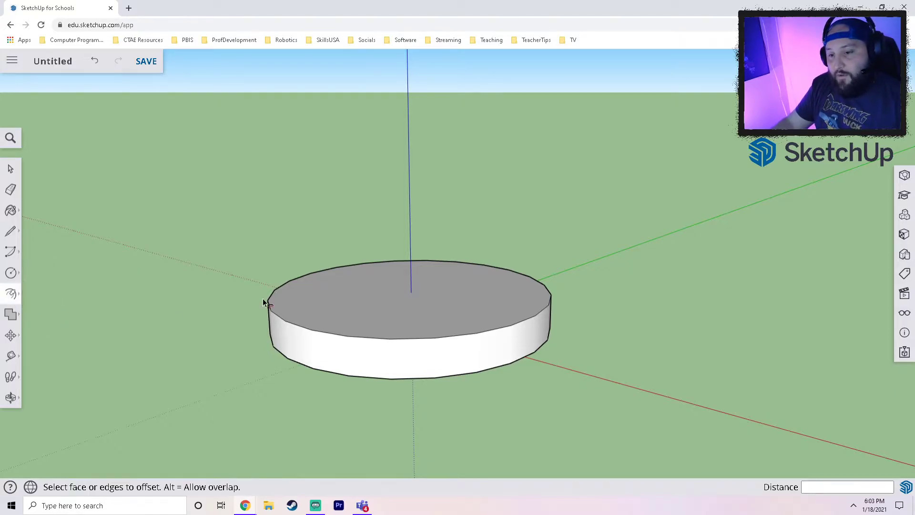
{"action": "left_click", "coordinate": [344, 334]}
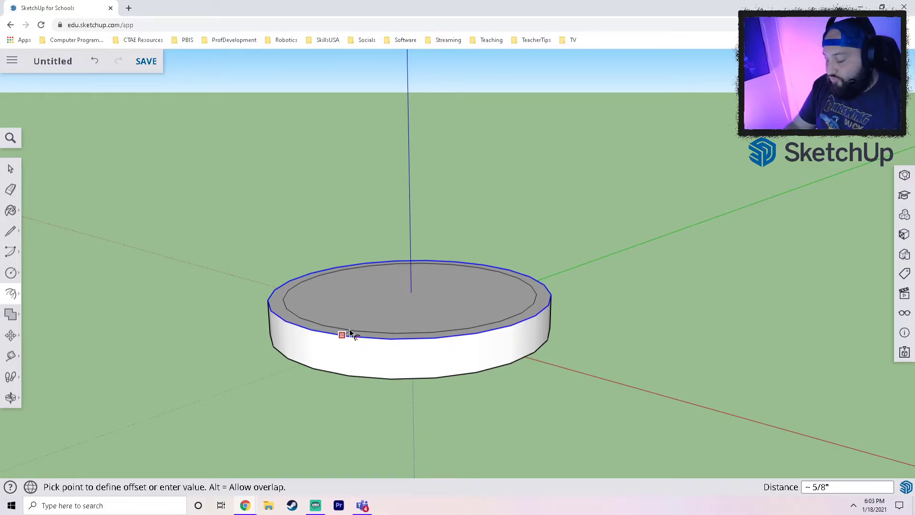
{"action": "type", "text": ".5"}
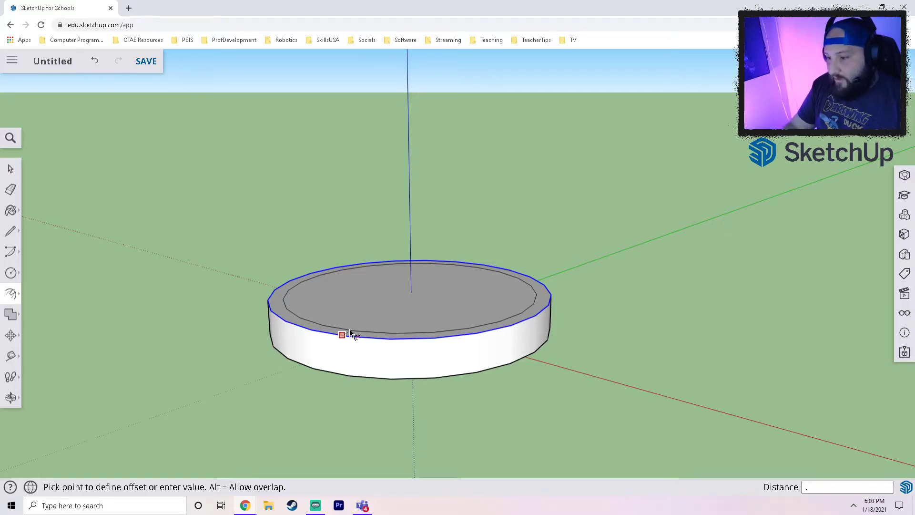
{"action": "key", "text": "Return"}
{"action": "left_click", "coordinate": [350, 329]}
{"action": "middle_click_drag", "start_coordinate": [349, 330], "coordinate": [373, 318]}
{"action": "key", "text": "Escape"}
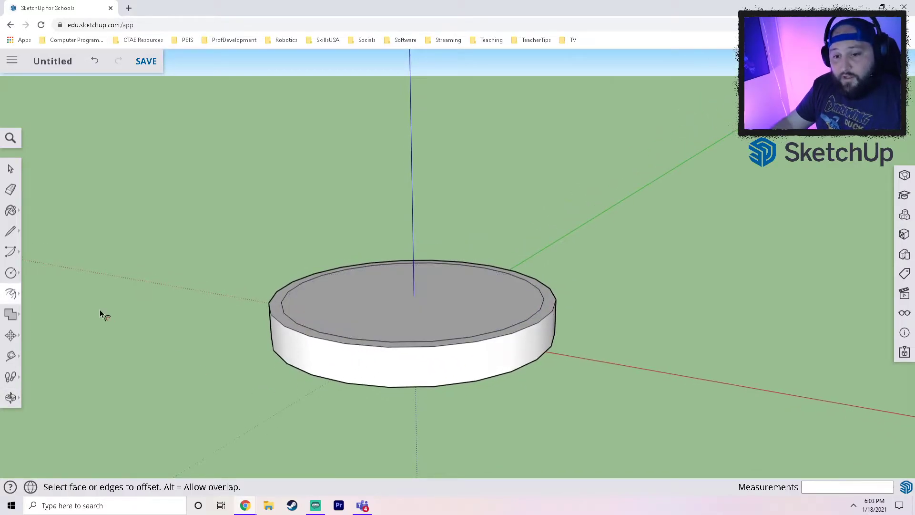
Extrude the inner circular face on top of the disc upward 0.75 inch with Push/Pull
{"action": "left_click", "coordinate": [16, 294]}
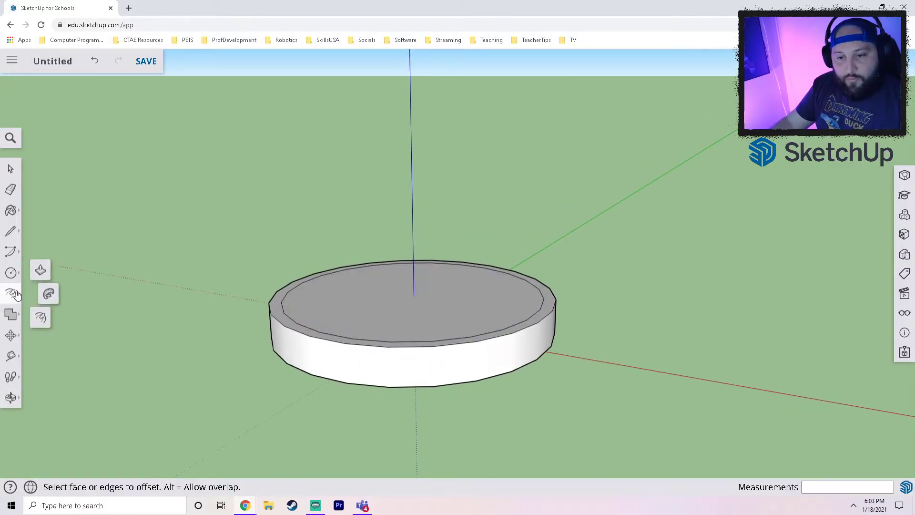
{"action": "left_click", "coordinate": [40, 270]}
{"action": "left_click", "coordinate": [326, 308]}
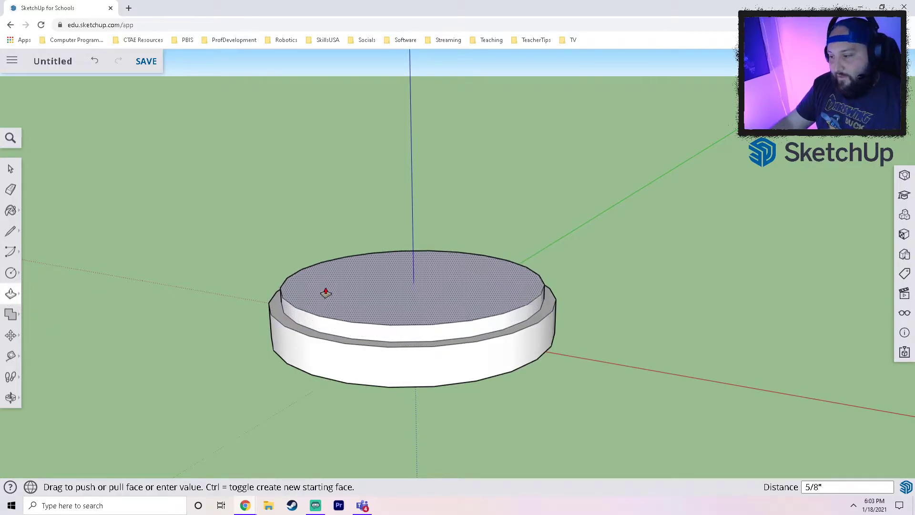
{"action": "left_click", "coordinate": [325, 290]}
{"action": "type", "text": ".75"}
{"action": "key", "text": "Return"}
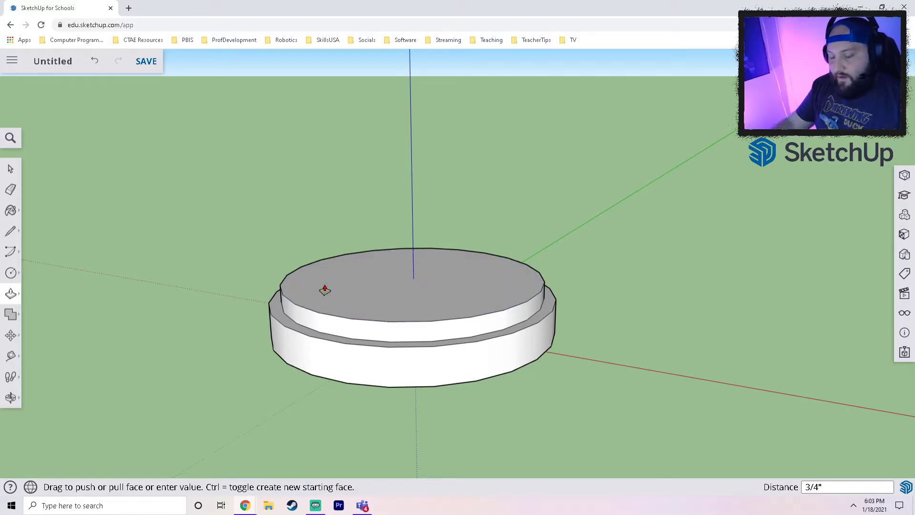
Select all faces and edges of the two-tier round base and make them a group
{"action": "middle_click_drag", "start_coordinate": [401, 335], "coordinate": [445, 260]}
{"action": "middle_click_drag", "start_coordinate": [419, 320], "coordinate": [470, 372]}
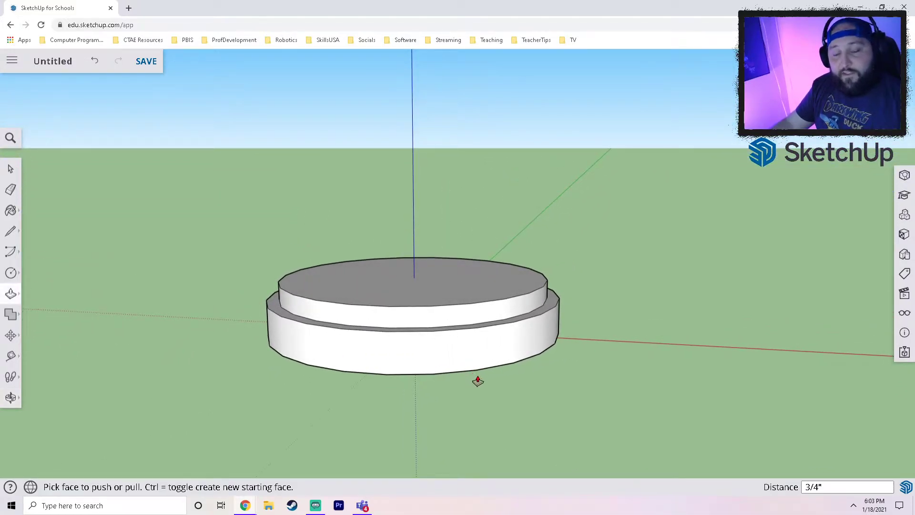
{"action": "left_click", "coordinate": [10, 169]}
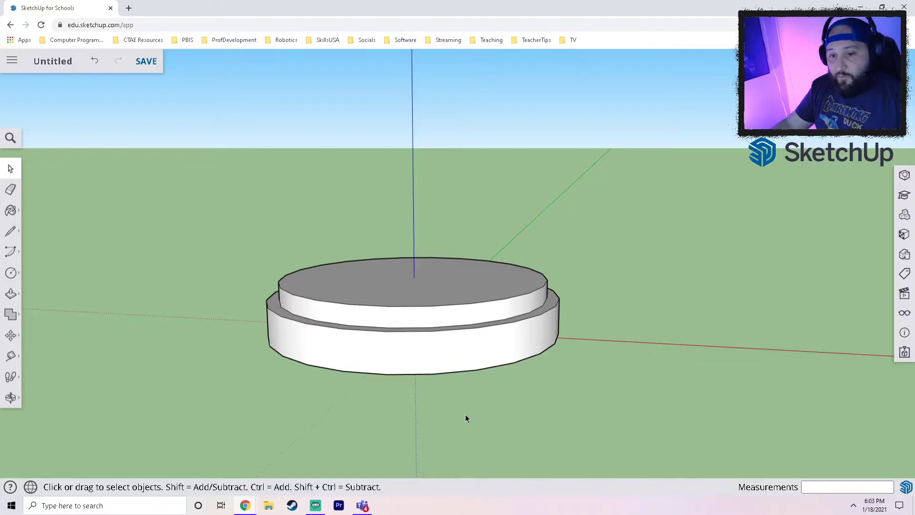
{"action": "scroll", "coordinate": [472, 381], "scroll_direction": "down", "scroll_amount": 5}
{"action": "scroll", "coordinate": [667, 367], "scroll_direction": "up", "scroll_amount": 1}
{"action": "scroll", "coordinate": [350, 421], "scroll_direction": "up", "scroll_amount": 3}
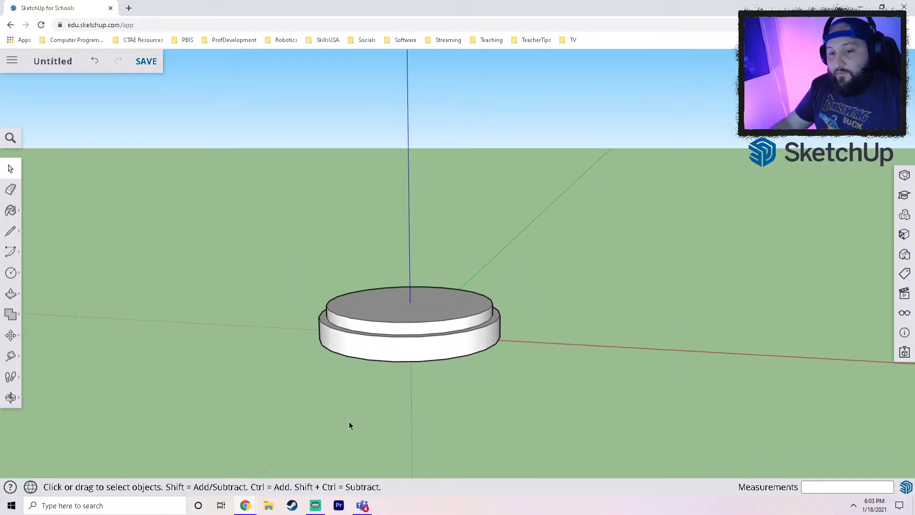
{"action": "scroll", "coordinate": [416, 443], "scroll_direction": "up", "scroll_amount": 1}
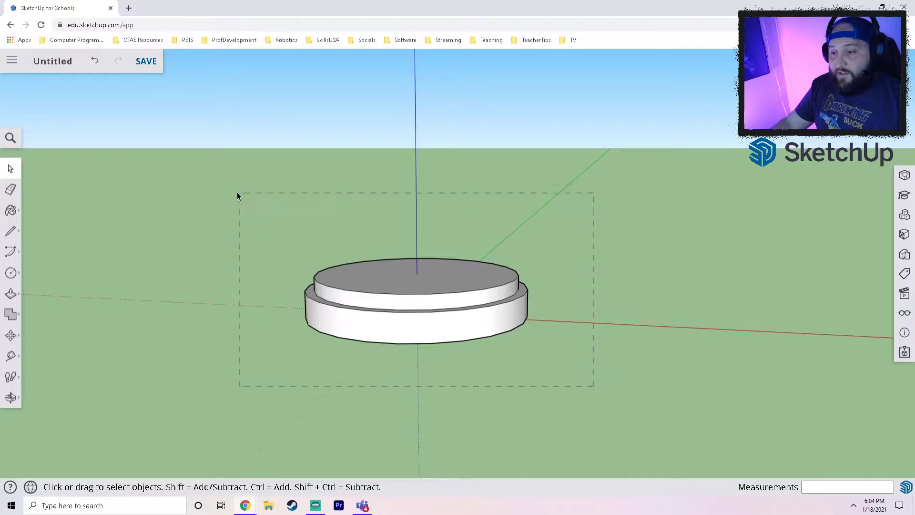
{"action": "left_click_drag", "start_coordinate": [239, 195], "coordinate": [228, 186]}
{"action": "right_click", "coordinate": [413, 290]}
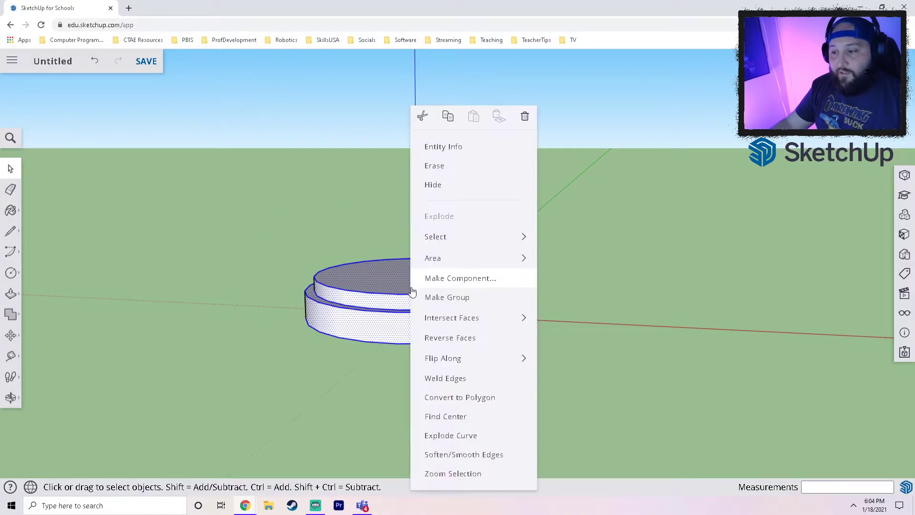
{"action": "left_click", "coordinate": [444, 298]}
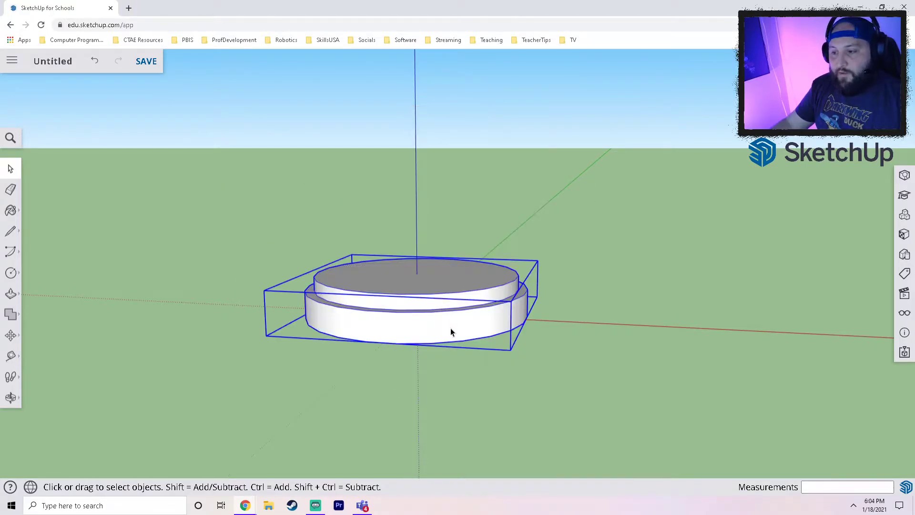
Copy the base group with Move and place the duplicate beside the original along the red axis
{"action": "left_click", "coordinate": [488, 401]}
{"action": "left_click", "coordinate": [399, 305]}
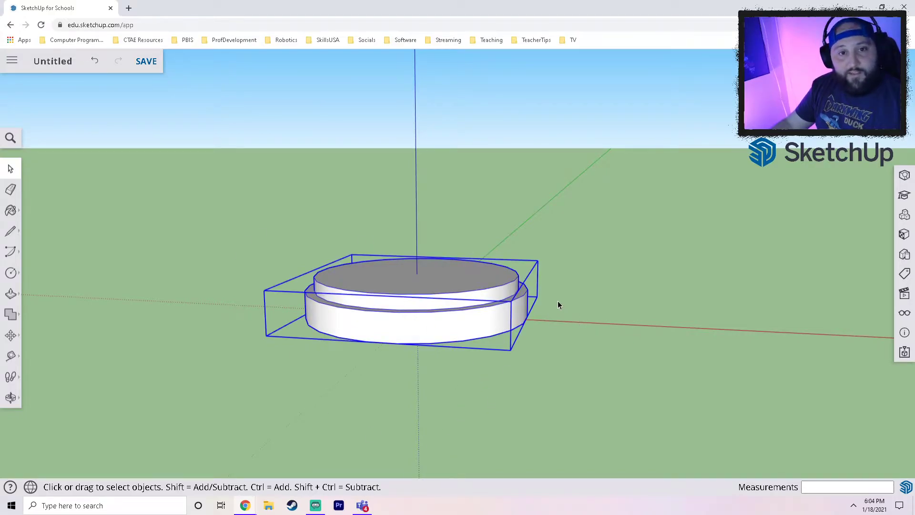
{"action": "scroll", "coordinate": [558, 301], "scroll_direction": "down", "scroll_amount": 2}
{"action": "scroll", "coordinate": [556, 301], "scroll_direction": "up", "scroll_amount": 1}
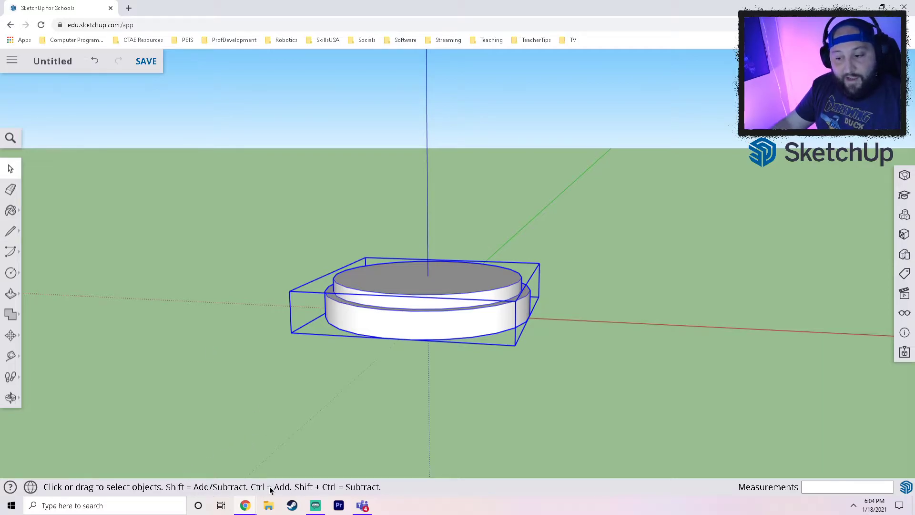
{"action": "left_click", "coordinate": [11, 336]}
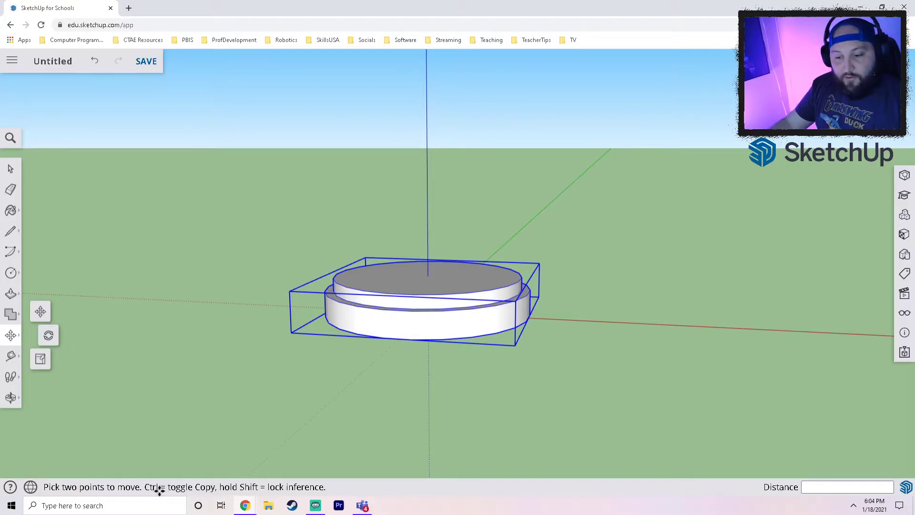
{"action": "middle_click_drag", "start_coordinate": [554, 342], "coordinate": [429, 347]}
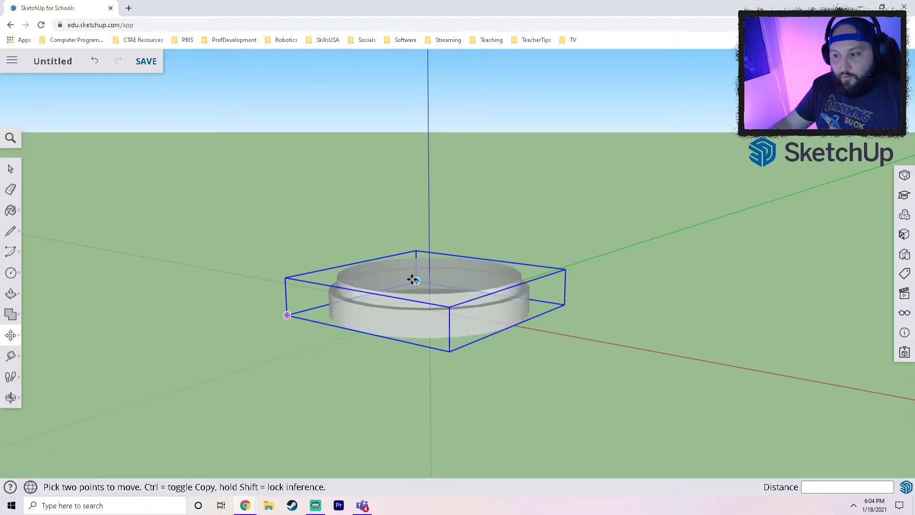
{"action": "key", "text": "ctrl"}
{"action": "left_click", "coordinate": [416, 280]}
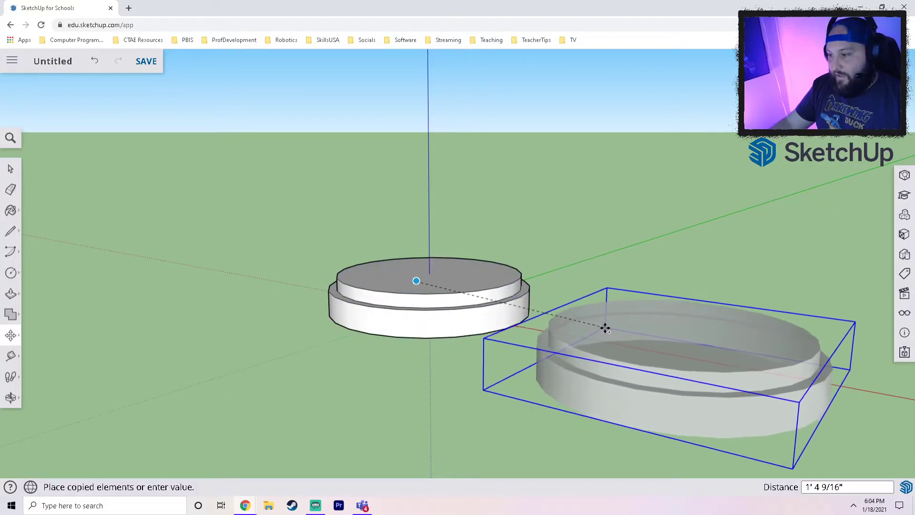
{"action": "left_click", "coordinate": [636, 316]}
Copy the second base about 1' 5 7/8" farther along the red axis to add a third base
{"action": "scroll", "coordinate": [635, 315], "scroll_direction": "down", "scroll_amount": 6}
{"action": "middle_click_drag", "start_coordinate": [644, 293], "coordinate": [400, 252], "text": "shift"}
{"action": "key", "text": "m"}
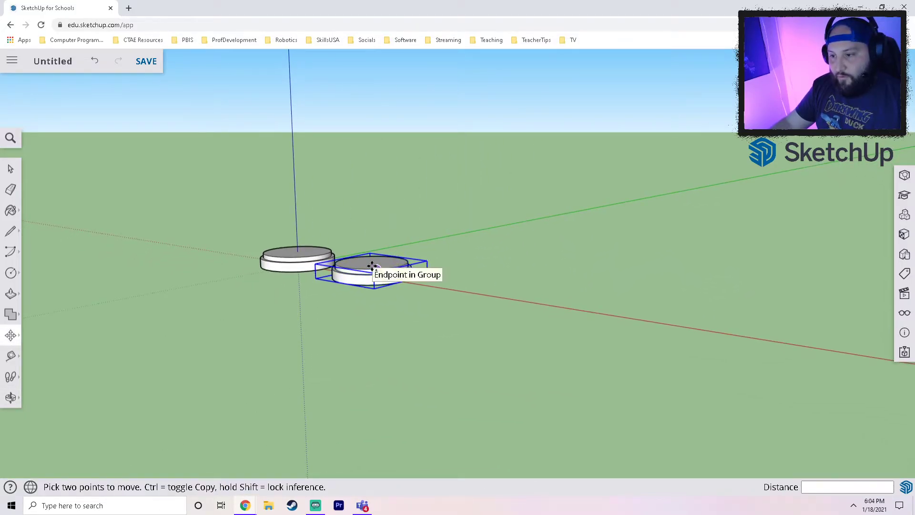
{"action": "left_click", "coordinate": [373, 265]}
{"action": "key", "text": "ctrl"}
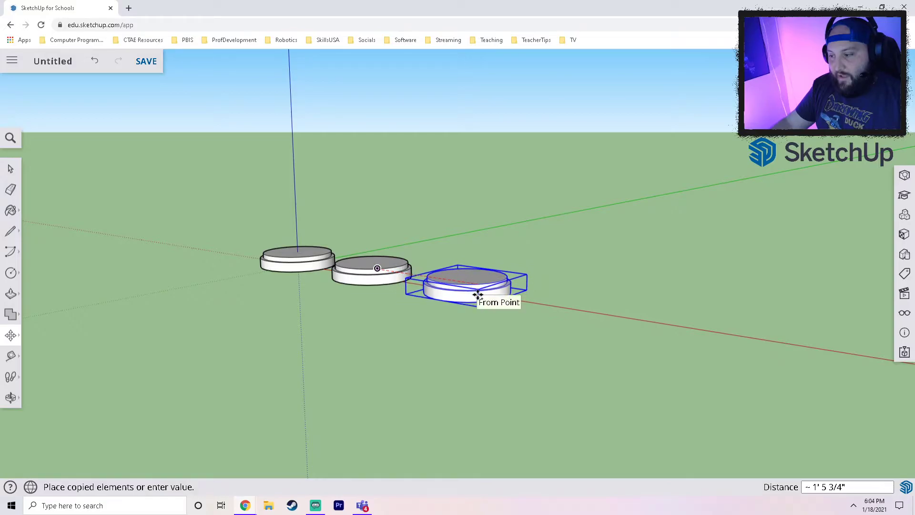
{"action": "left_click", "coordinate": [476, 295]}
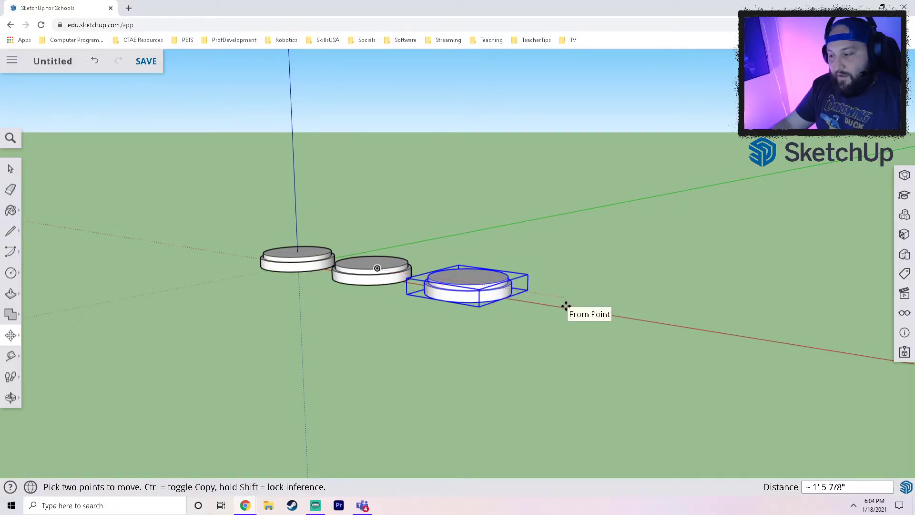
Try to repeat the last copy as a linear array using the multiplier x3
{"action": "left_click", "coordinate": [472, 288]}
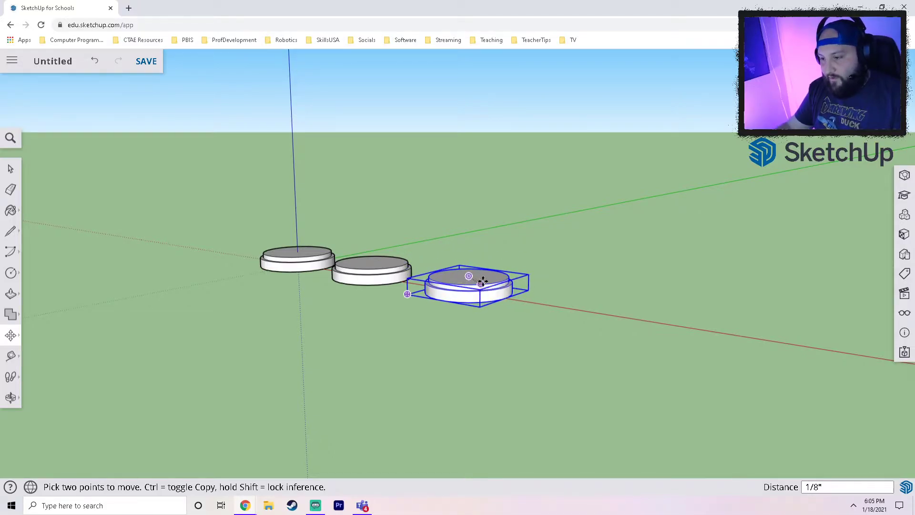
{"action": "left_click", "coordinate": [486, 281]}
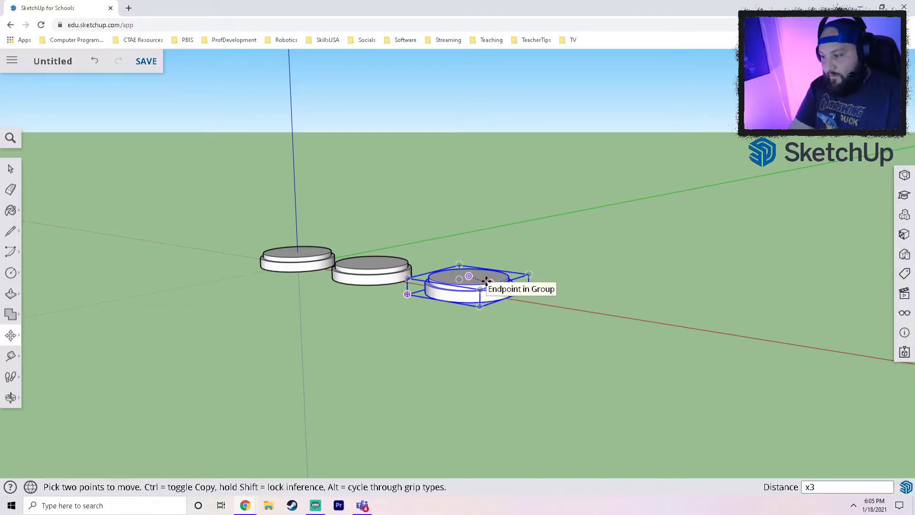
{"action": "key", "text": "Return"}
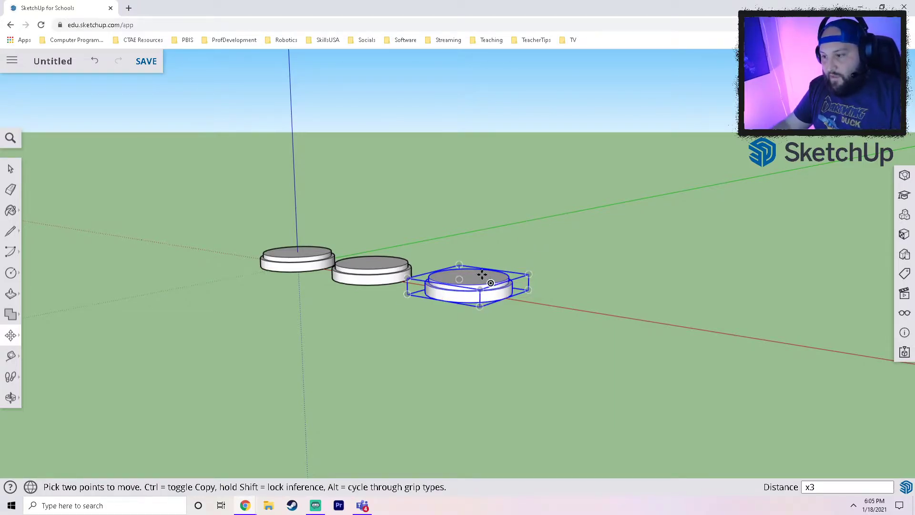
Add two more bases to the row along the red axis, spacing the first of them about 1' 5 1/2" from the third base
{"action": "left_click", "coordinate": [490, 283]}
{"action": "key", "text": "ctrl"}
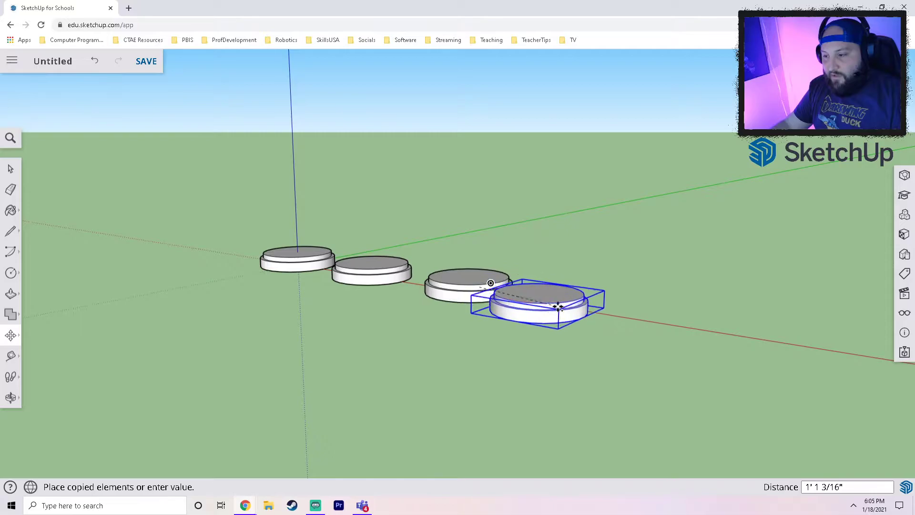
{"action": "left_click", "coordinate": [606, 311]}
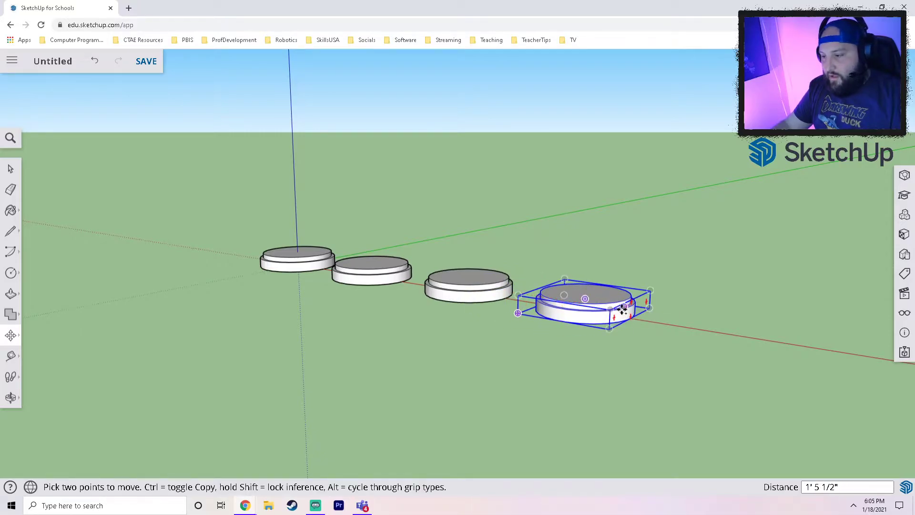
{"action": "left_click", "coordinate": [618, 309]}
{"action": "left_click", "coordinate": [784, 336]}
Copy the outermost base once more along the red axis to make the sixth base in the row
{"action": "middle_click_drag", "start_coordinate": [695, 370], "coordinate": [625, 372]}
{"action": "scroll", "coordinate": [544, 387], "scroll_direction": "down", "scroll_amount": 2}
{"action": "key", "text": "m"}
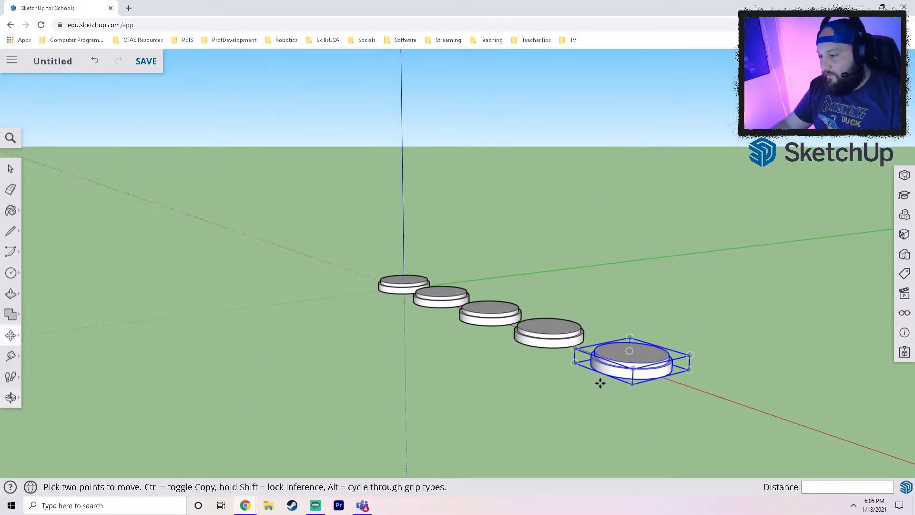
{"action": "left_click", "coordinate": [629, 350]}
{"action": "key", "text": "ctrl"}
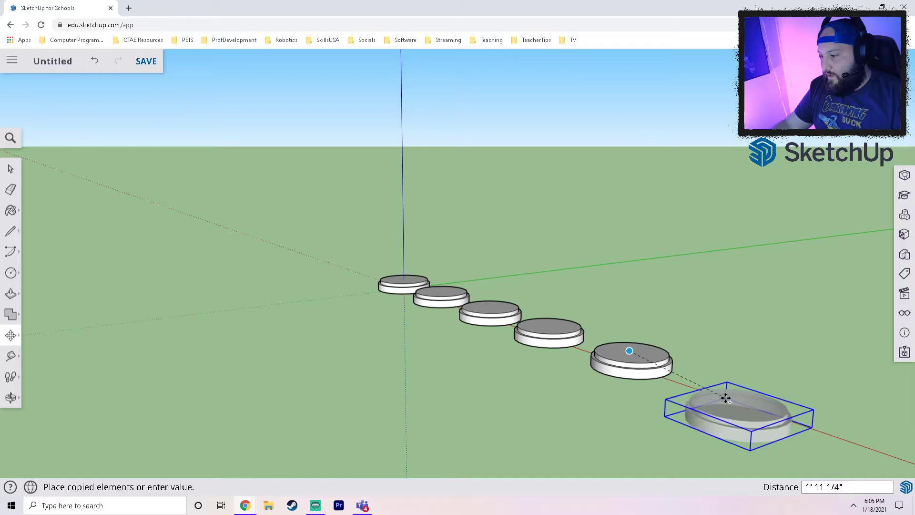
{"action": "left_click", "coordinate": [734, 387]}
Open the base group at the origin for editing
{"action": "middle_click_drag", "start_coordinate": [734, 387], "coordinate": [176, 337]}
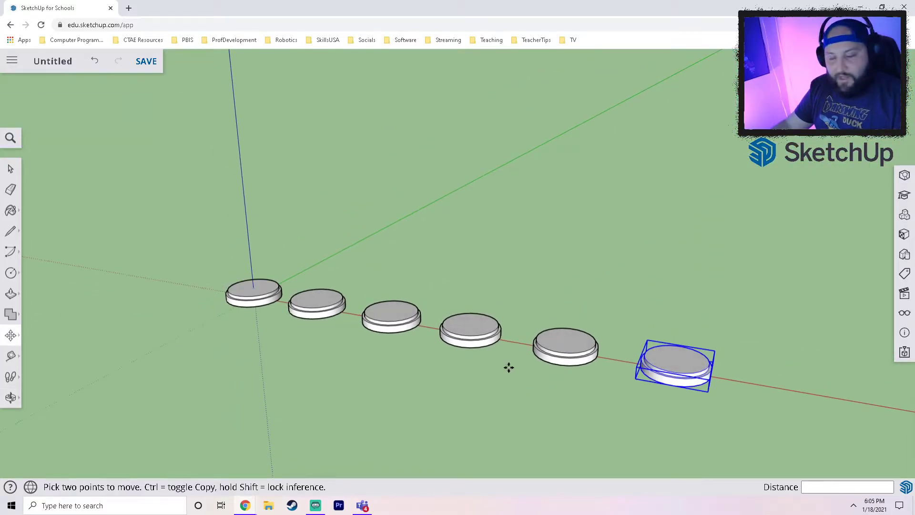
{"action": "scroll", "coordinate": [129, 256], "scroll_direction": "up", "scroll_amount": 3}
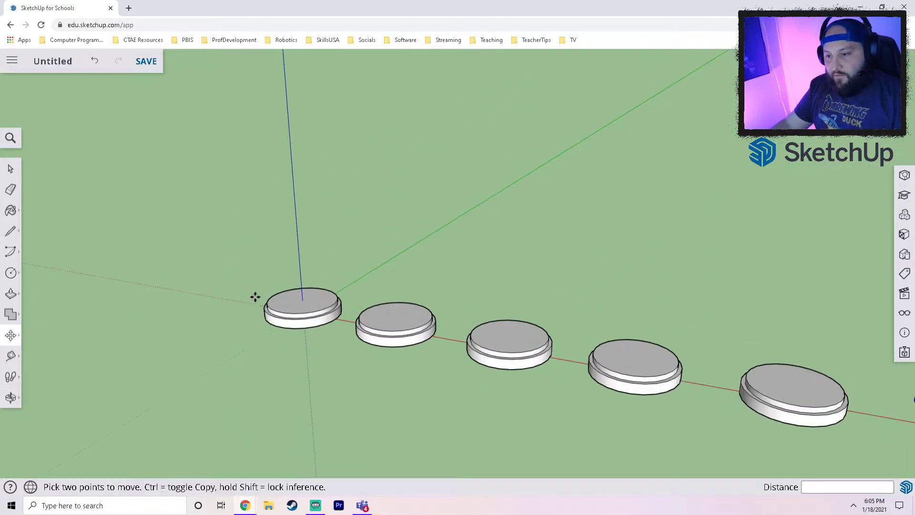
{"action": "left_click", "coordinate": [11, 168]}
{"action": "scroll", "coordinate": [264, 324], "scroll_direction": "up", "scroll_amount": 3}
{"action": "middle_click_drag", "start_coordinate": [305, 235], "coordinate": [500, 190]}
{"action": "scroll", "coordinate": [80, 303], "scroll_direction": "up", "scroll_amount": 3}
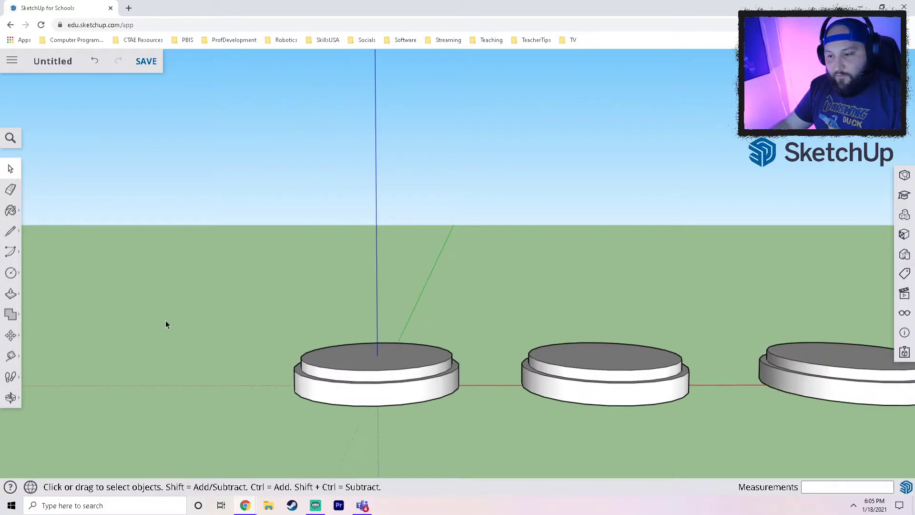
{"action": "middle_click_drag", "start_coordinate": [426, 334], "coordinate": [415, 295]}
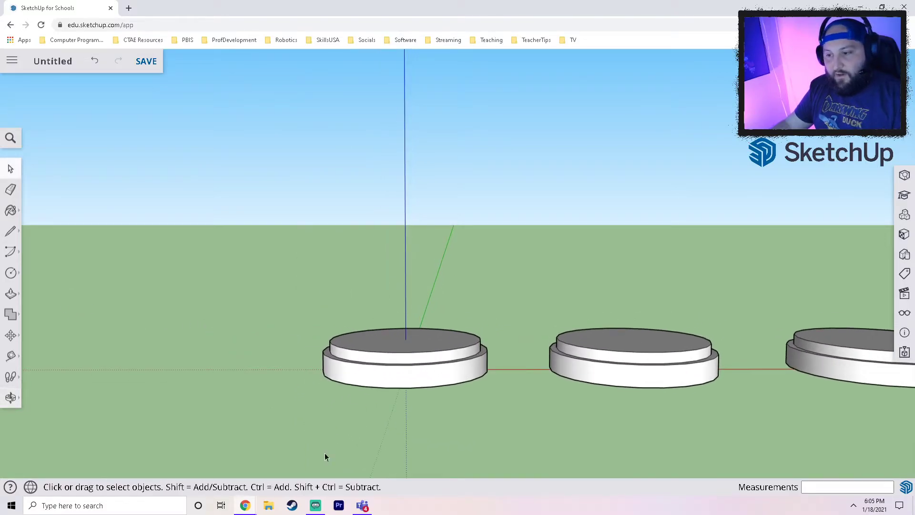
{"action": "mouse_move", "coordinate": [384, 388]}
{"action": "middle_mouse_down"}
{"action": "mouse_move", "coordinate": [394, 361]}
{"action": "mouse_move", "coordinate": [385, 375]}
{"action": "middle_mouse_up"}
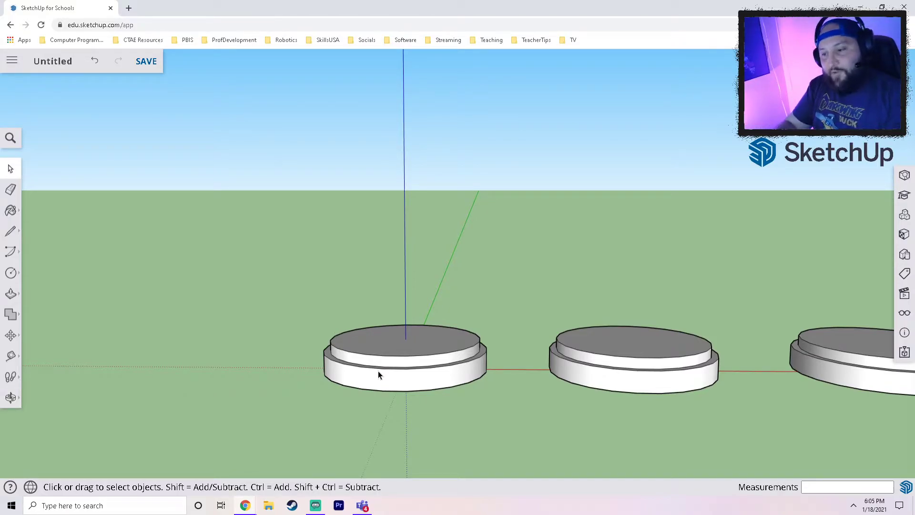
{"action": "left_click", "coordinate": [394, 351]}
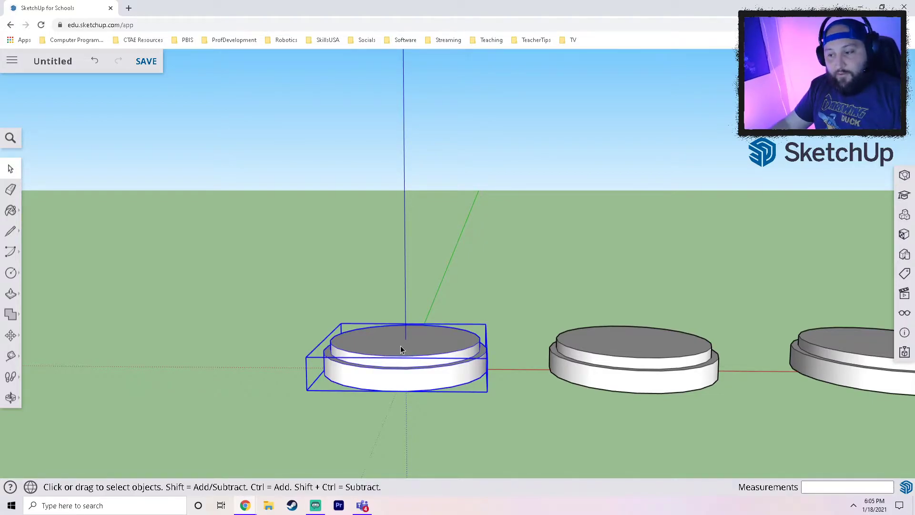
{"action": "double_click", "coordinate": [400, 347]}
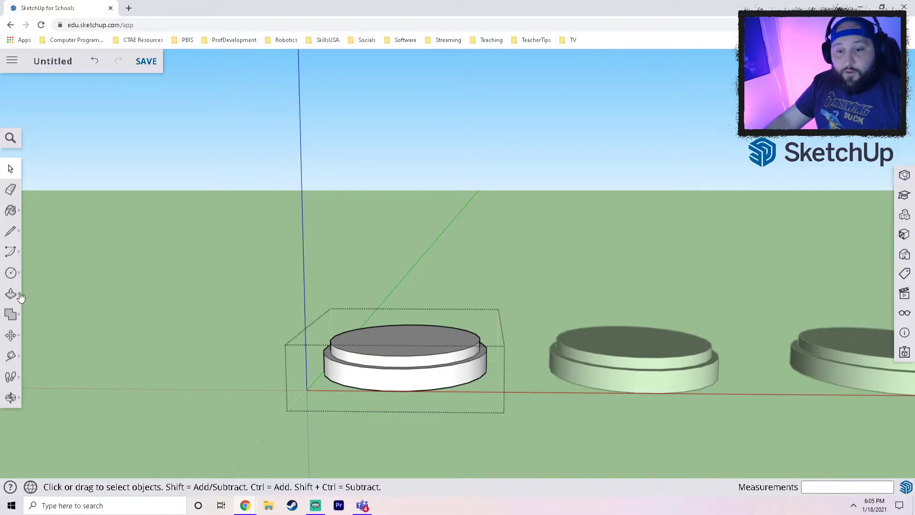
Draw a vertical line upward along the blue axis from the centre of the base's top face
{"action": "left_click", "coordinate": [10, 230]}
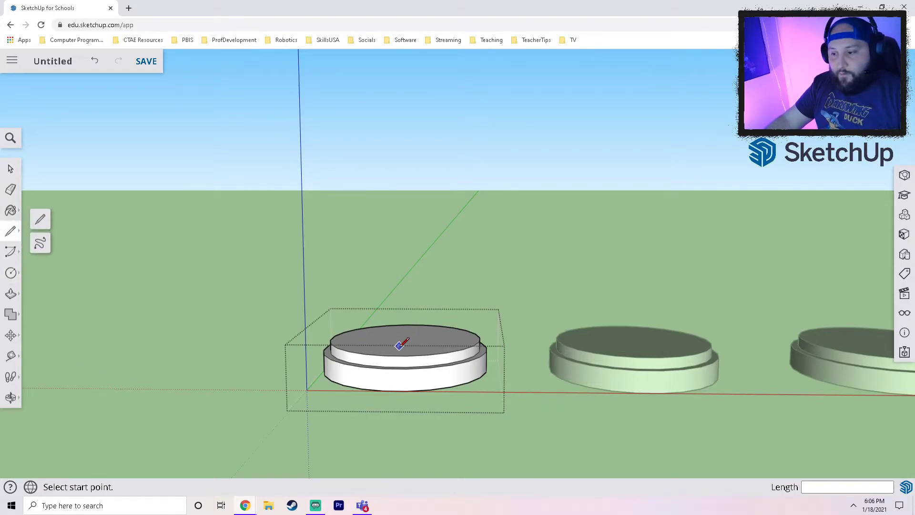
{"action": "middle_click_drag", "start_coordinate": [417, 337], "coordinate": [413, 406]}
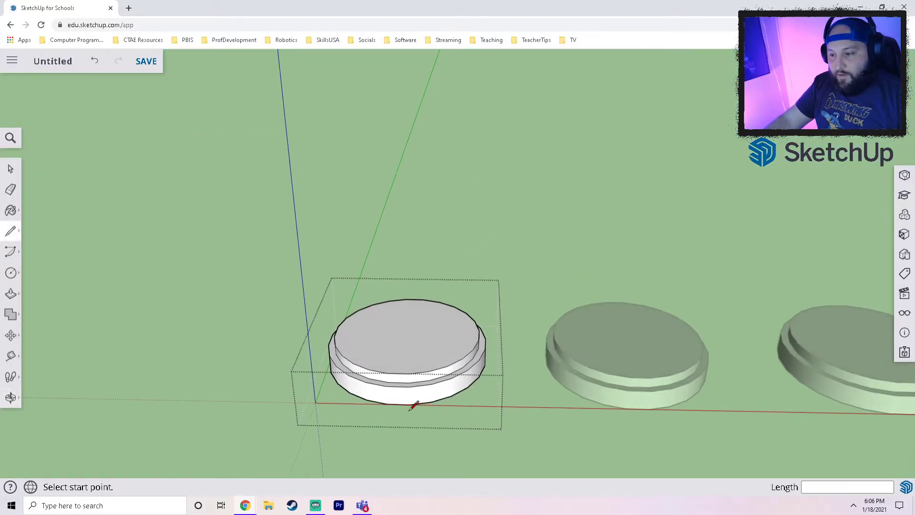
{"action": "left_click", "coordinate": [407, 332]}
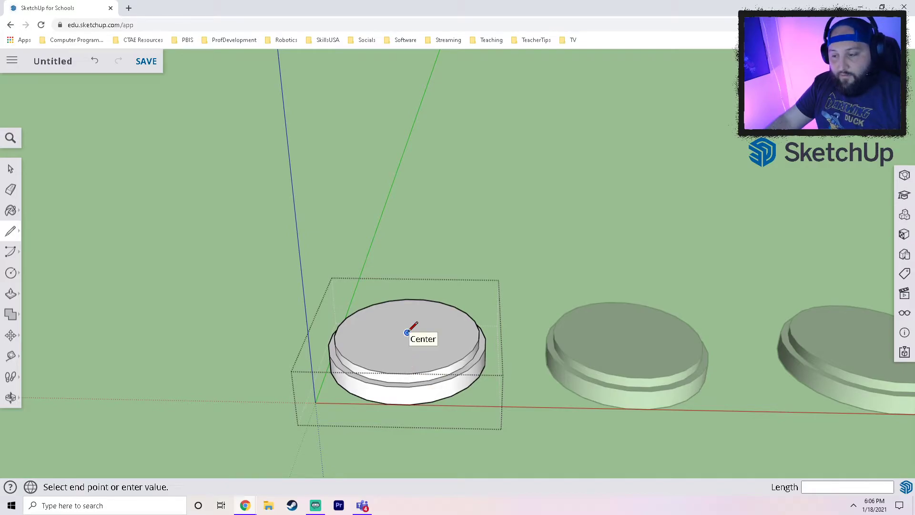
{"action": "middle_click_drag", "start_coordinate": [417, 251], "coordinate": [399, 134]}
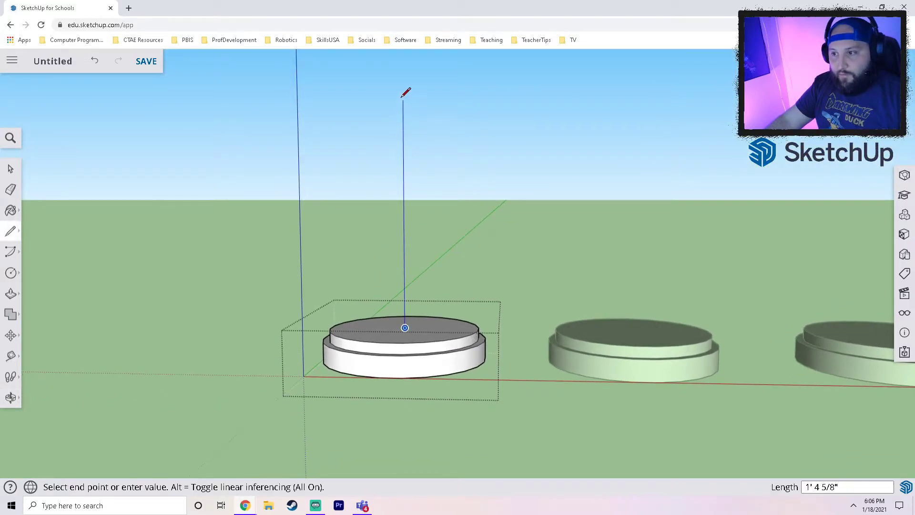
{"action": "scroll", "coordinate": [409, 79], "scroll_direction": "down", "scroll_amount": 2}
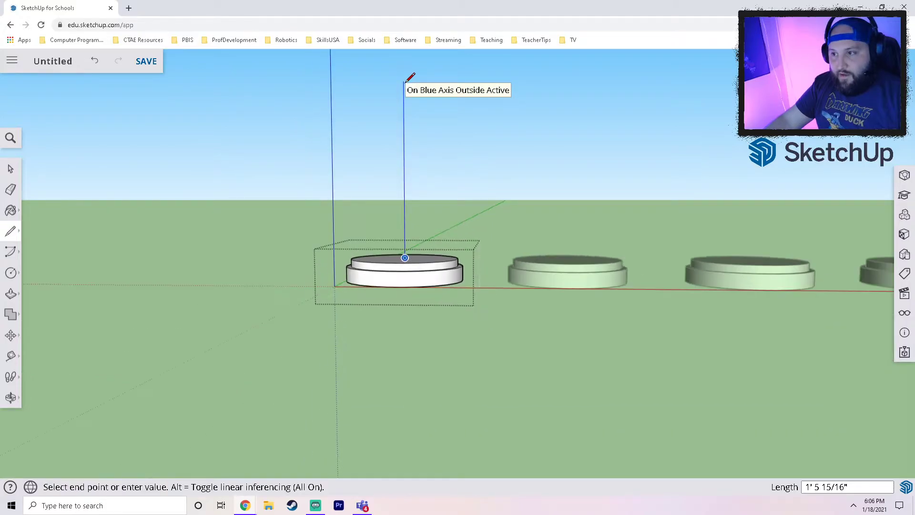
{"action": "middle_click_drag", "start_coordinate": [406, 81], "coordinate": [392, 198]}
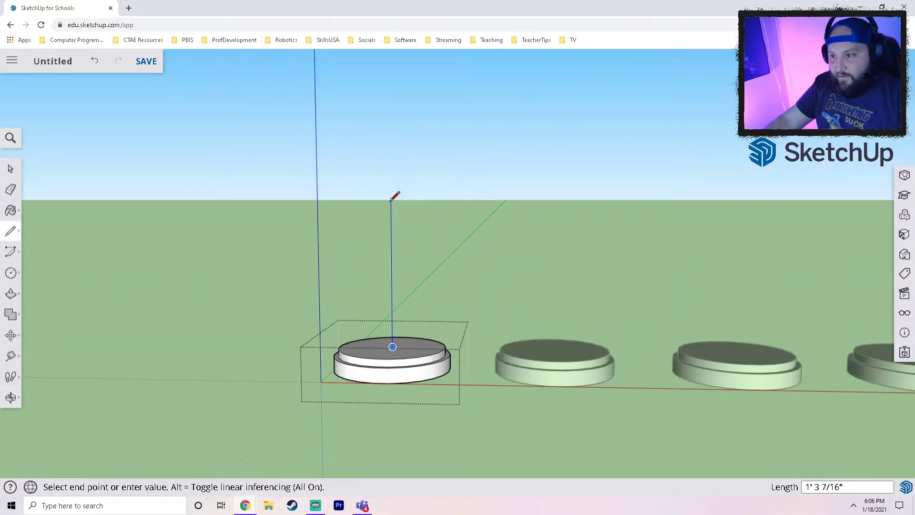
{"action": "left_click", "coordinate": [390, 184]}
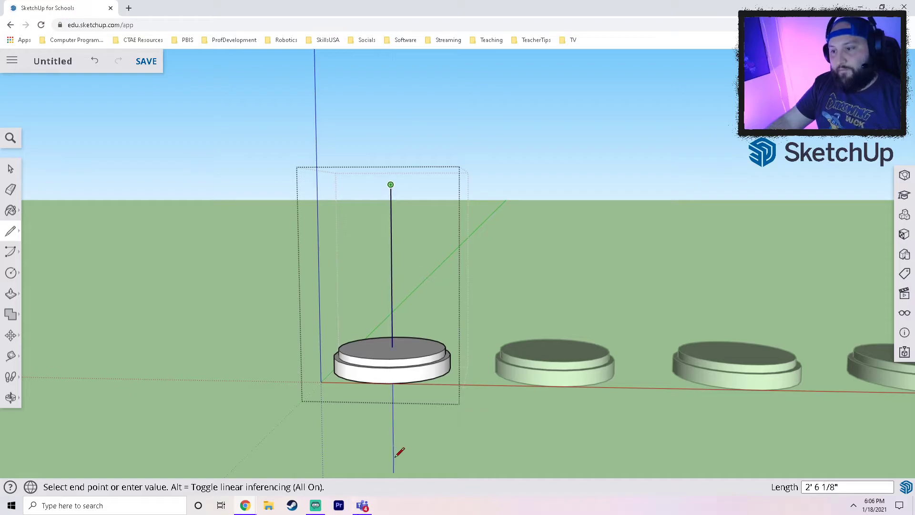
Draw a vertical circle of about 2 3/8" radius centred on the upper end of the vertical line
{"action": "key", "text": "Escape"}
{"action": "mouse_move", "coordinate": [466, 321]}
{"action": "middle_mouse_down"}
{"action": "mouse_move", "coordinate": [344, 326]}
{"action": "mouse_move", "coordinate": [388, 334]}
{"action": "mouse_move", "coordinate": [648, 301]}
{"action": "mouse_move", "coordinate": [500, 310]}
{"action": "mouse_move", "coordinate": [509, 336]}
{"action": "middle_mouse_up"}
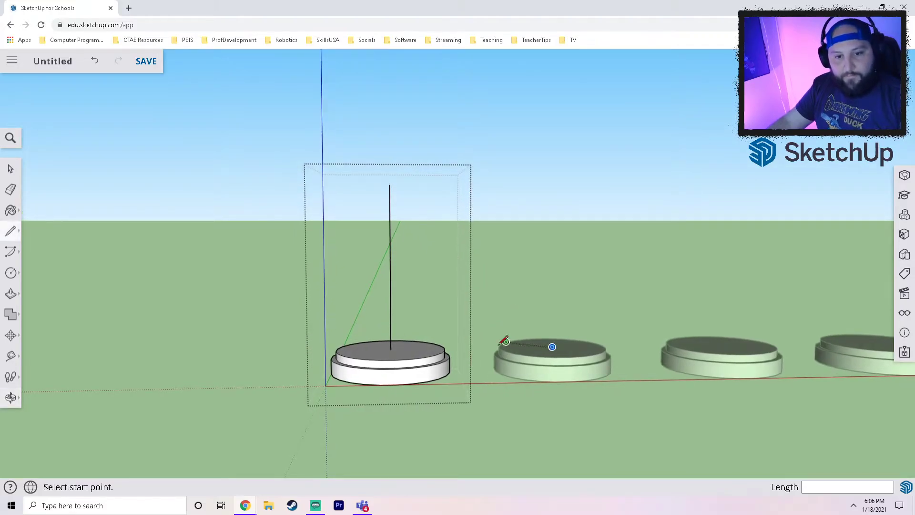
{"action": "left_click", "coordinate": [10, 273]}
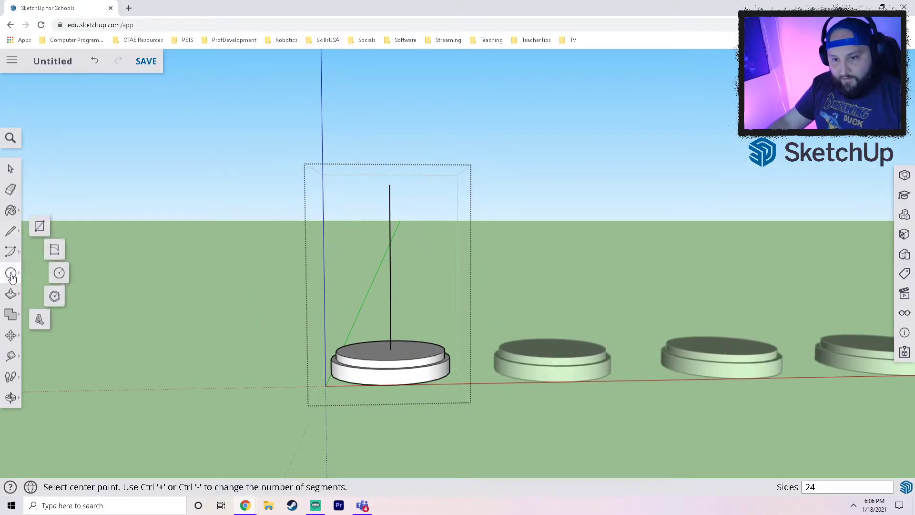
{"action": "left_click", "coordinate": [391, 183]}
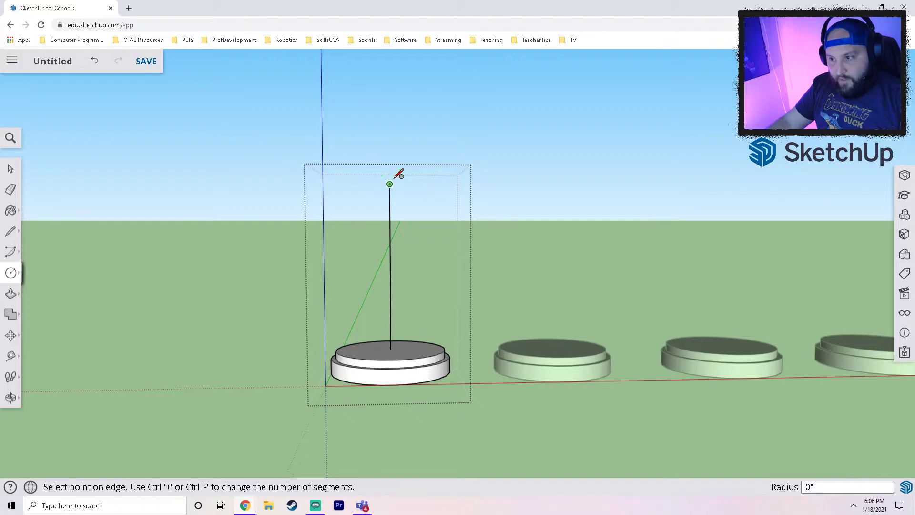
{"action": "left_click", "coordinate": [401, 156]}
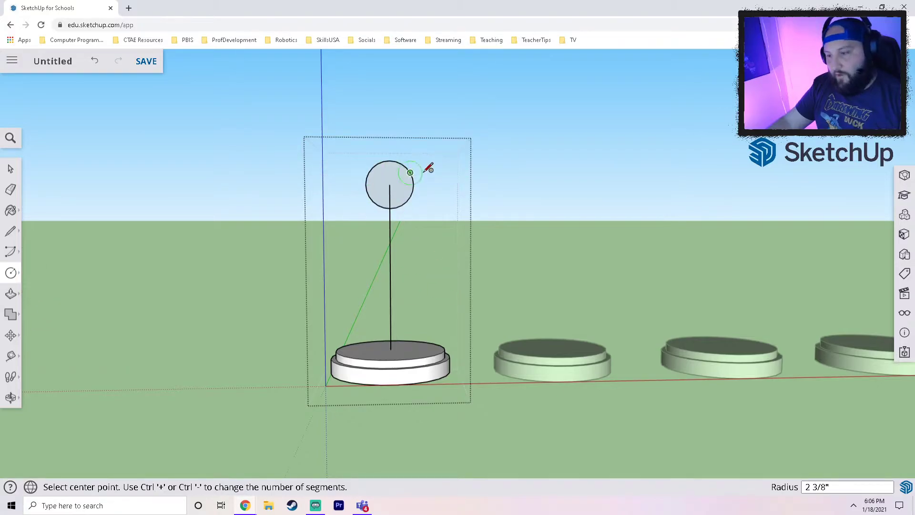
{"action": "middle_click_drag", "start_coordinate": [400, 243], "coordinate": [397, 270]}
{"action": "key", "text": "c"}
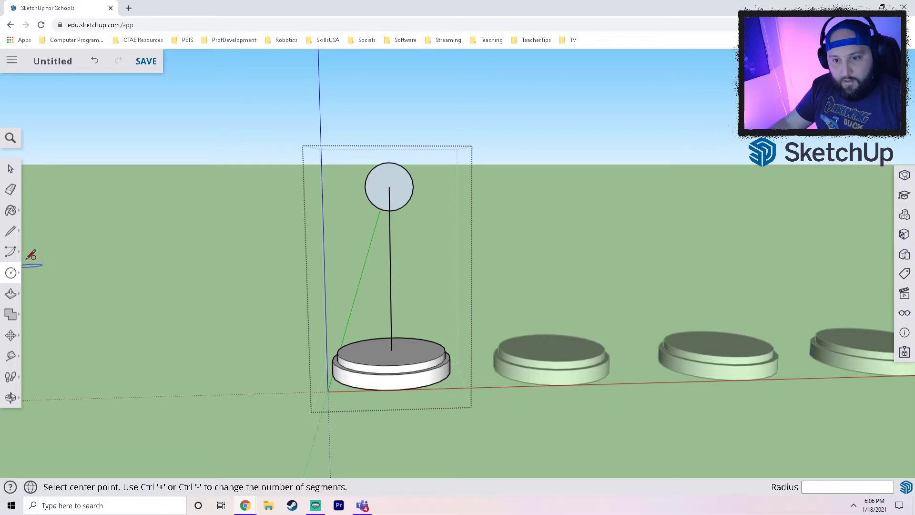
Draw a line along the red axis from the centre of the base's top face to its rim
{"action": "left_click", "coordinate": [11, 231]}
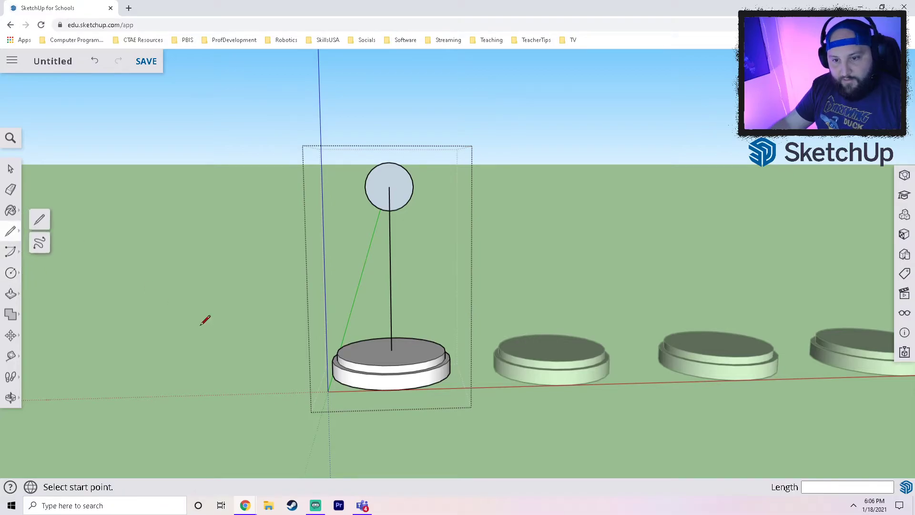
{"action": "left_click", "coordinate": [392, 350]}
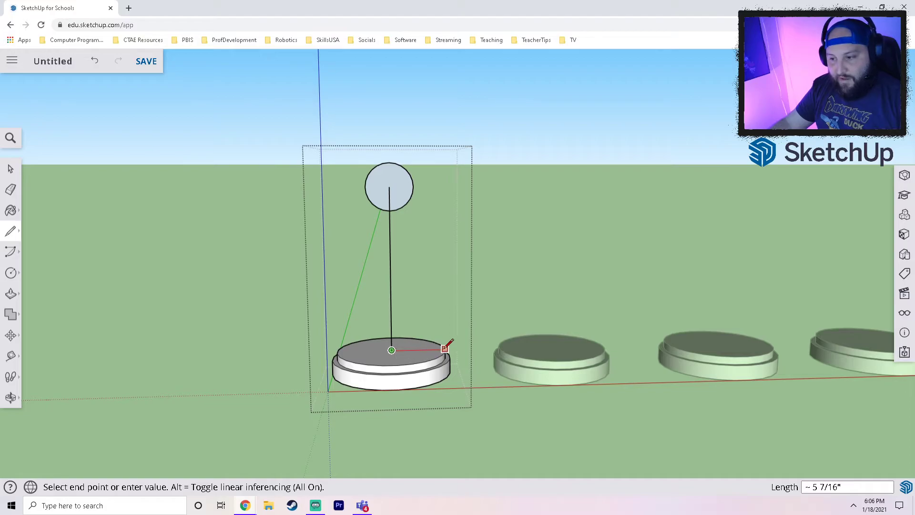
{"action": "scroll", "coordinate": [446, 348], "scroll_direction": "up", "scroll_amount": 5}
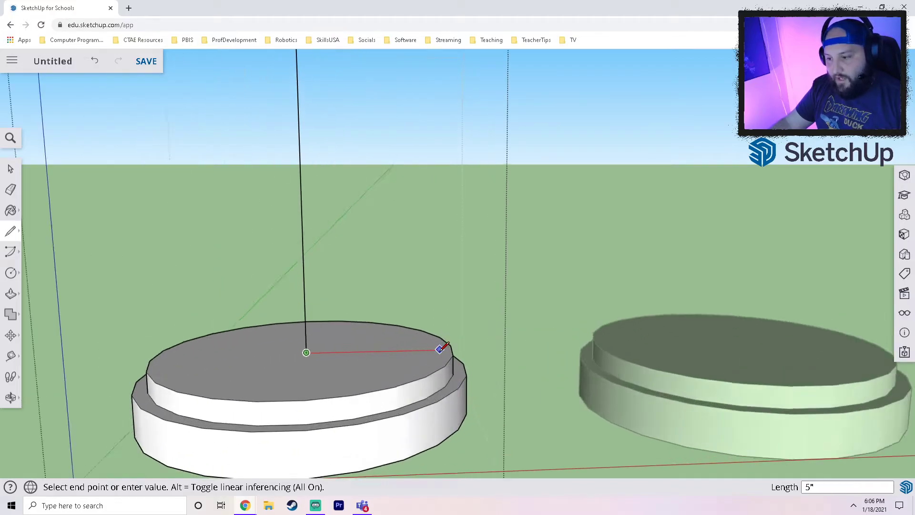
{"action": "left_click", "coordinate": [455, 350]}
{"action": "scroll", "coordinate": [409, 363], "scroll_direction": "down", "scroll_amount": 6}
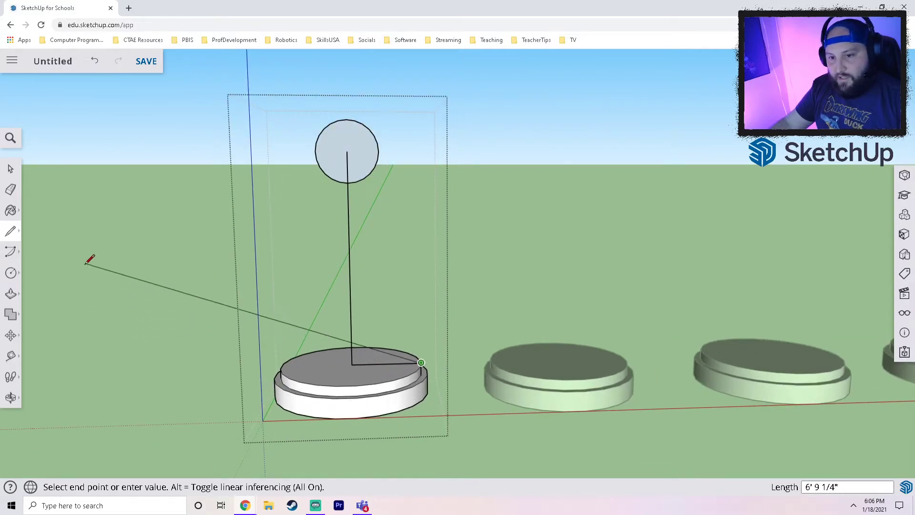
Draw an inward-curving arc with about a 2 1/16" bulge from the circle's lower edge to the outer end of the line on the base
{"action": "left_click", "coordinate": [11, 255]}
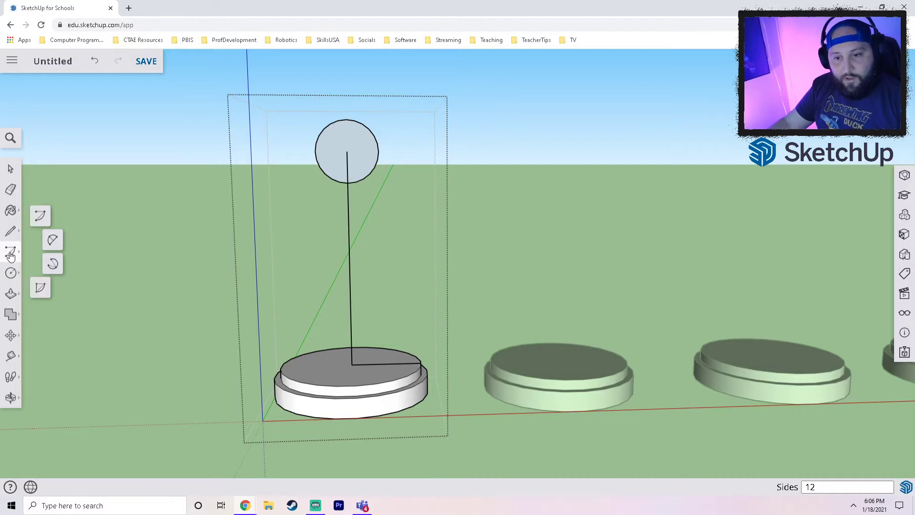
{"action": "left_click", "coordinate": [53, 240]}
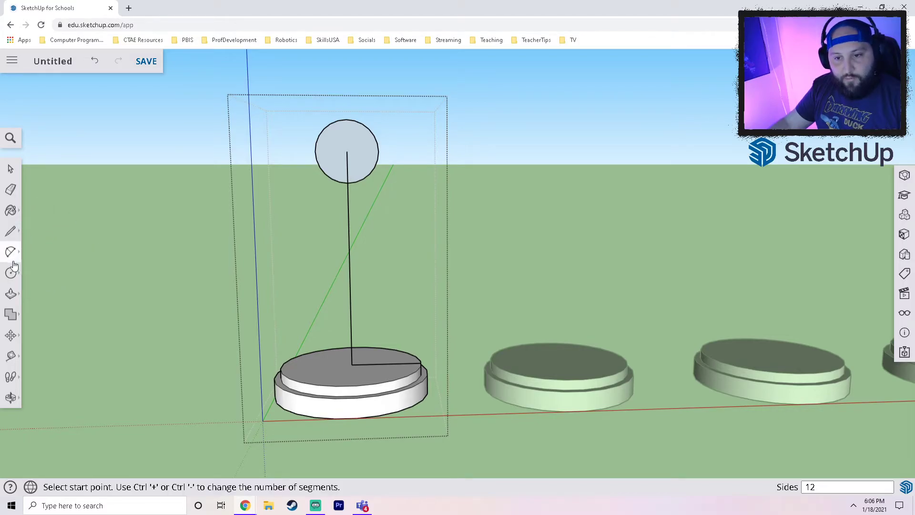
{"action": "left_click", "coordinate": [363, 178]}
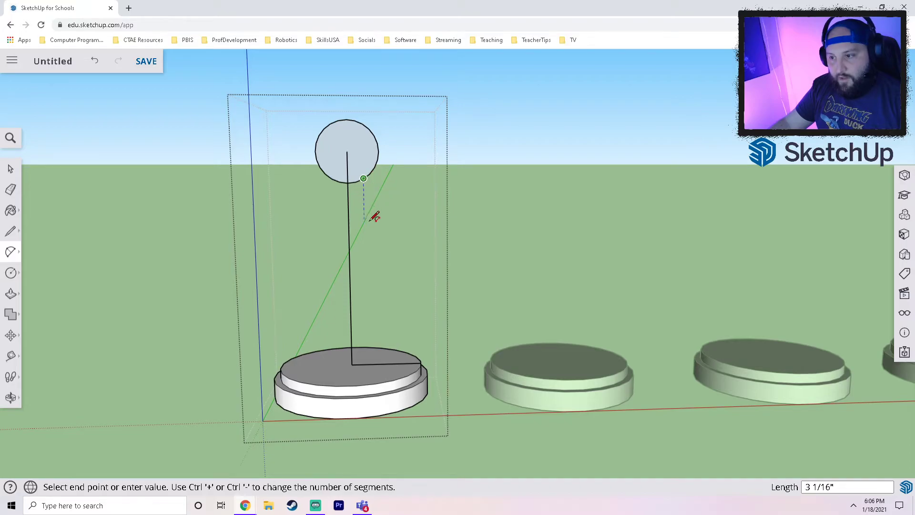
{"action": "left_click", "coordinate": [420, 362]}
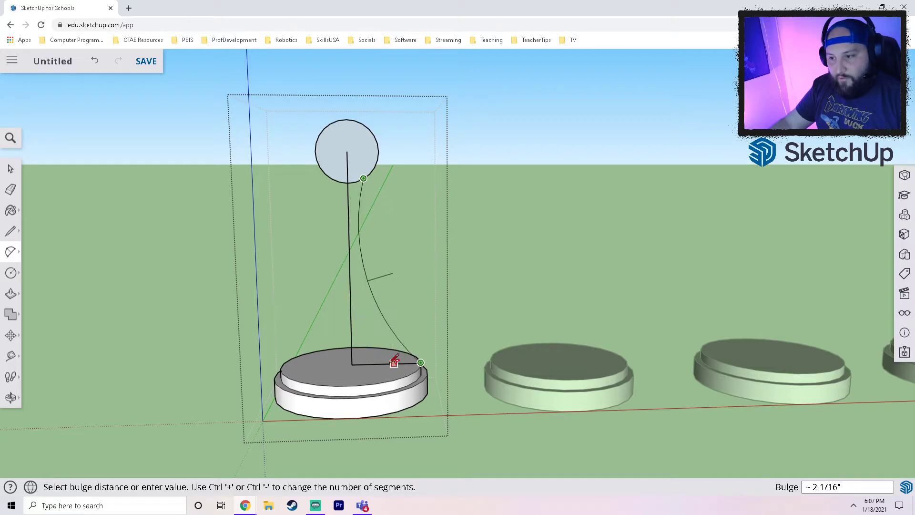
{"action": "scroll", "coordinate": [380, 359], "scroll_direction": "up", "scroll_amount": 3}
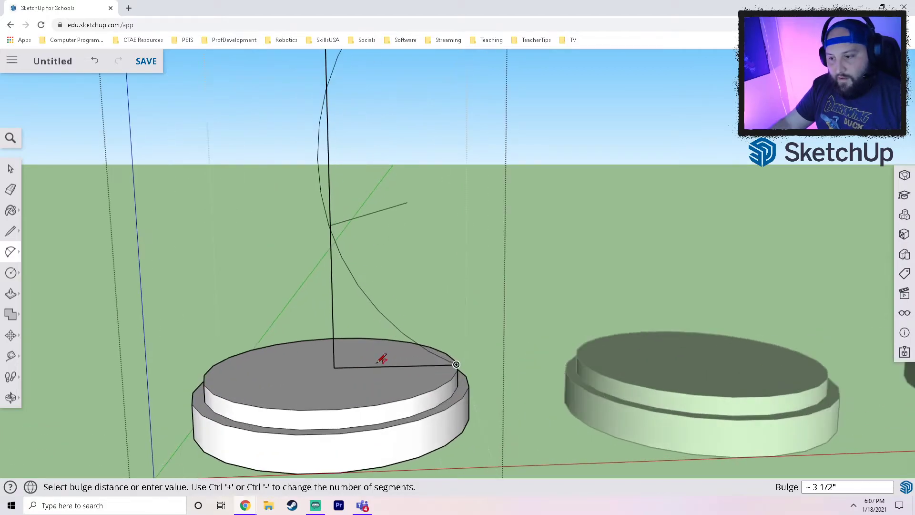
{"action": "left_click", "coordinate": [409, 364]}
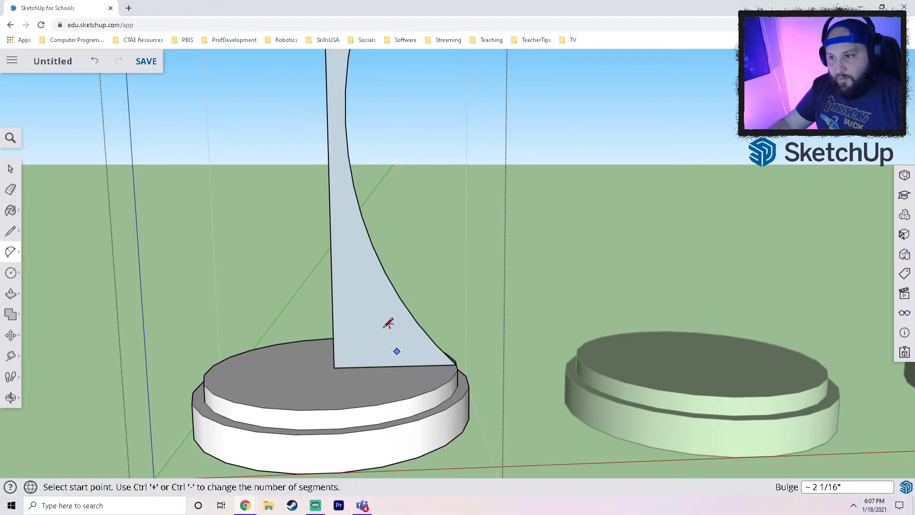
{"action": "scroll", "coordinate": [378, 179], "scroll_direction": "down", "scroll_amount": 5}
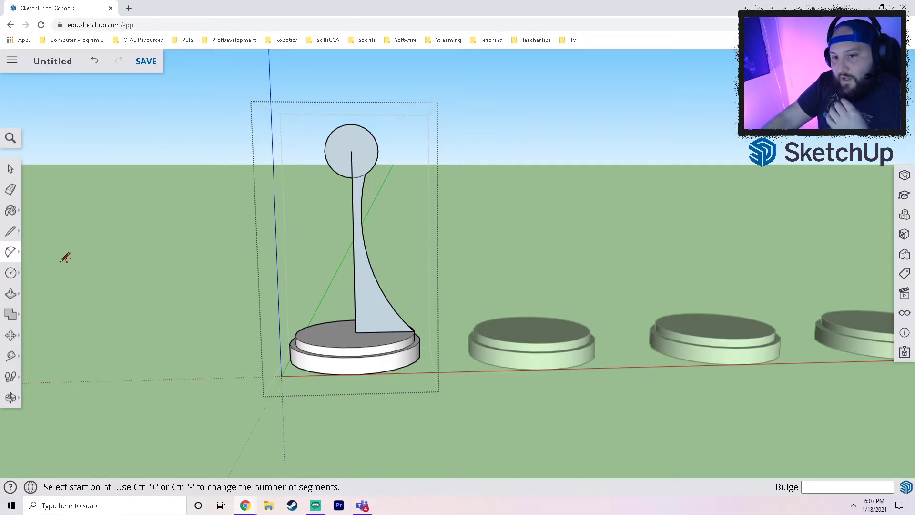
Draw a thin rectangular collar outline extending from the vertical centre line across the arc, just below the circle
{"action": "left_click", "coordinate": [10, 231]}
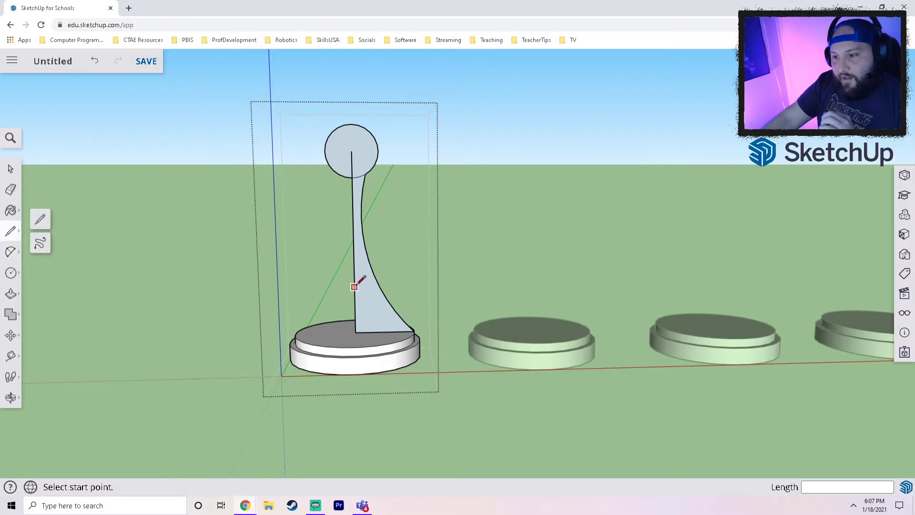
{"action": "scroll", "coordinate": [367, 179], "scroll_direction": "up", "scroll_amount": 1}
{"action": "scroll", "coordinate": [361, 138], "scroll_direction": "up", "scroll_amount": 3}
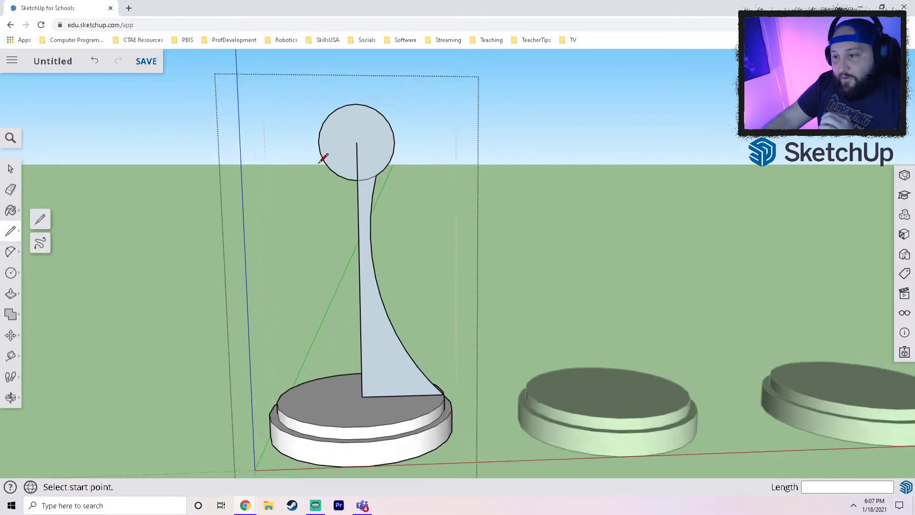
{"action": "left_click", "coordinate": [369, 222]}
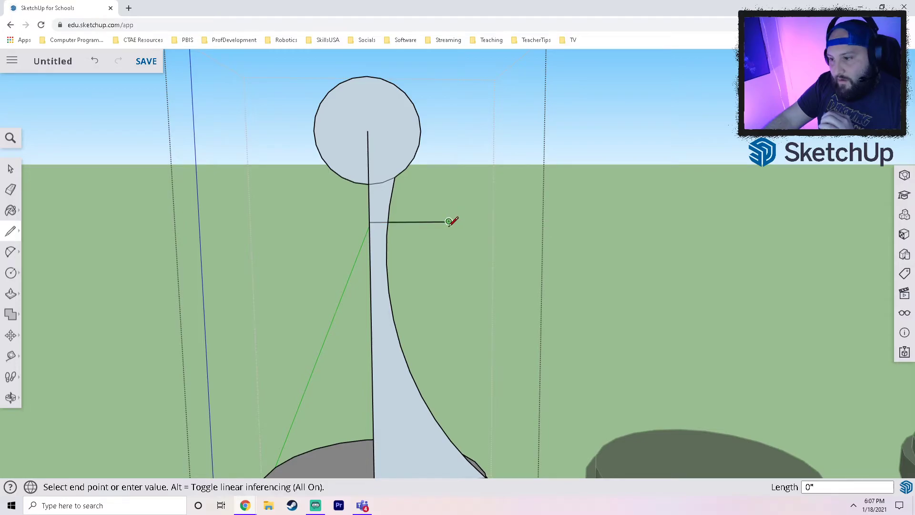
{"action": "left_click", "coordinate": [448, 244]}
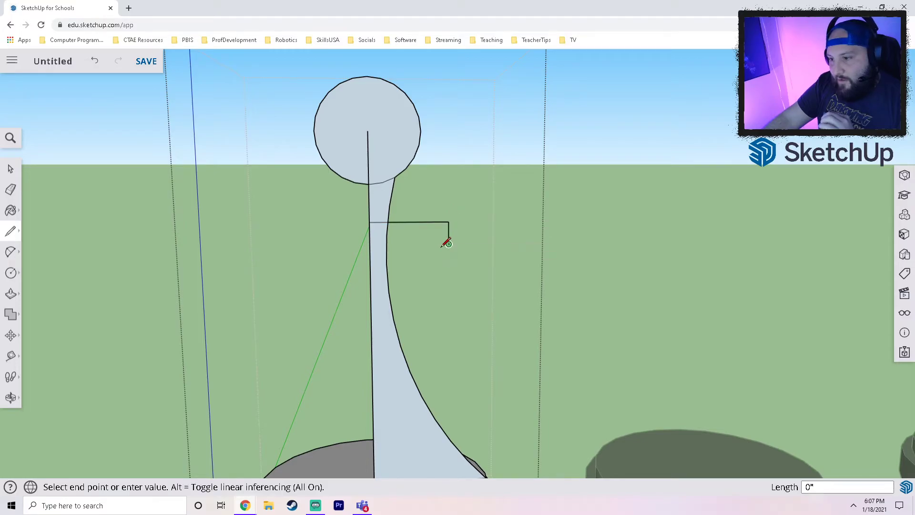
{"action": "left_click", "coordinate": [370, 245]}
{"action": "scroll", "coordinate": [387, 285], "scroll_direction": "down", "scroll_amount": 2}
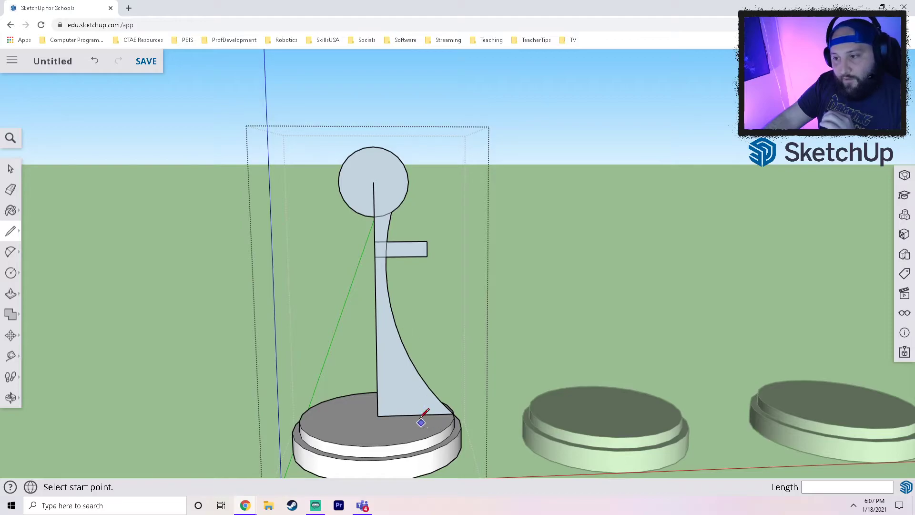
Extend the centre line from the circle's centre to its highest point to split the circle in half
{"action": "scroll", "coordinate": [423, 425], "scroll_direction": "up", "scroll_amount": 2}
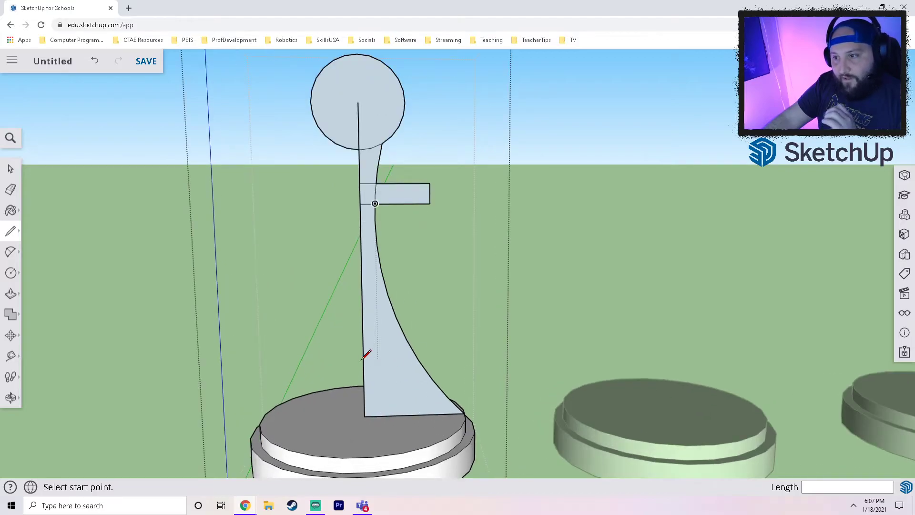
{"action": "left_click", "coordinate": [359, 102]}
{"action": "left_click", "coordinate": [357, 55]}
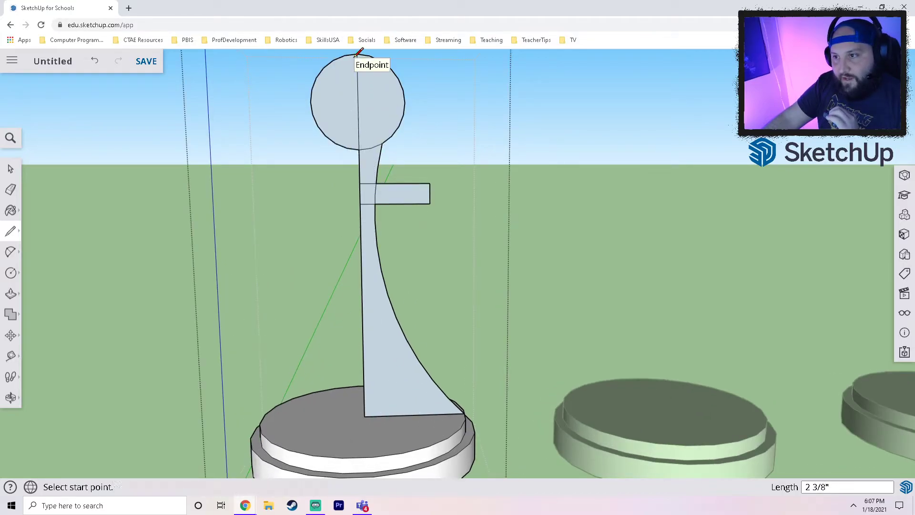
{"action": "scroll", "coordinate": [376, 191], "scroll_direction": "down", "scroll_amount": 2}
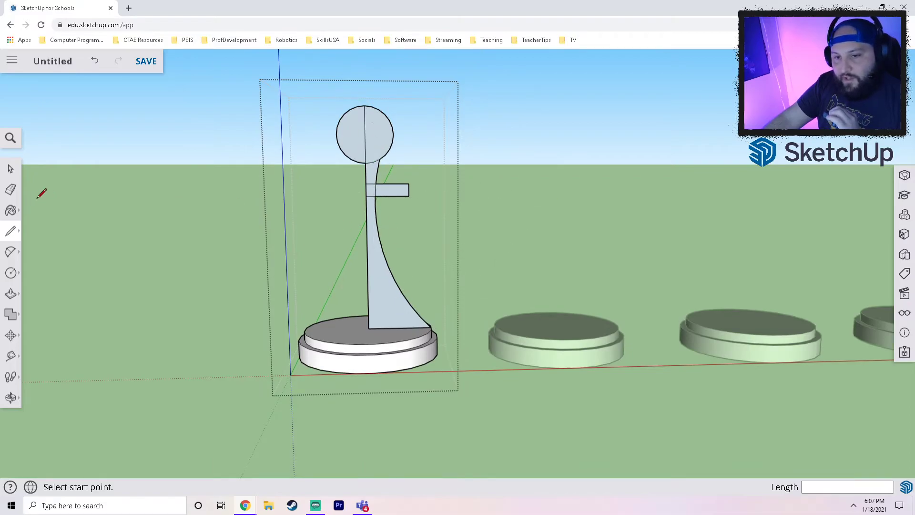
Delete the half of the circle outside the profile, removing both its face and its outline
{"action": "left_click", "coordinate": [12, 169]}
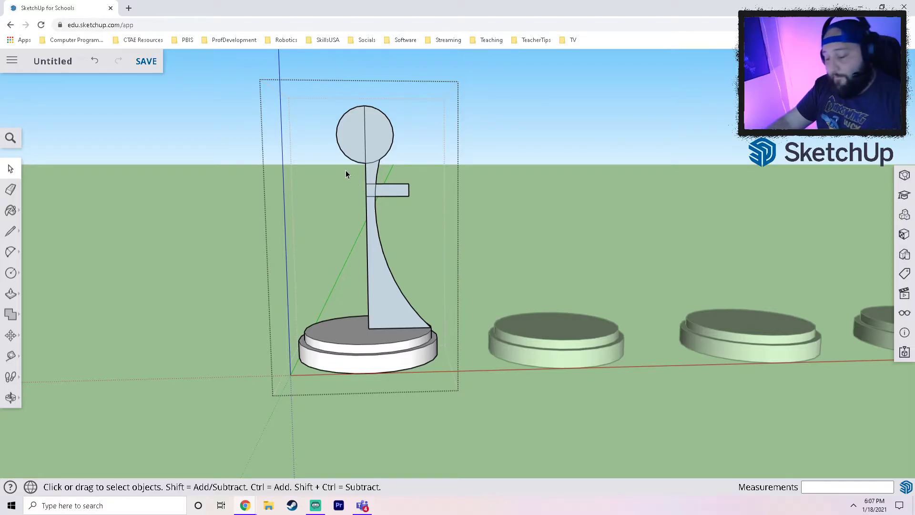
{"action": "left_click", "coordinate": [354, 144]}
{"action": "key", "text": "Delete"}
{"action": "left_click", "coordinate": [351, 159]}
{"action": "key", "text": "Delete"}
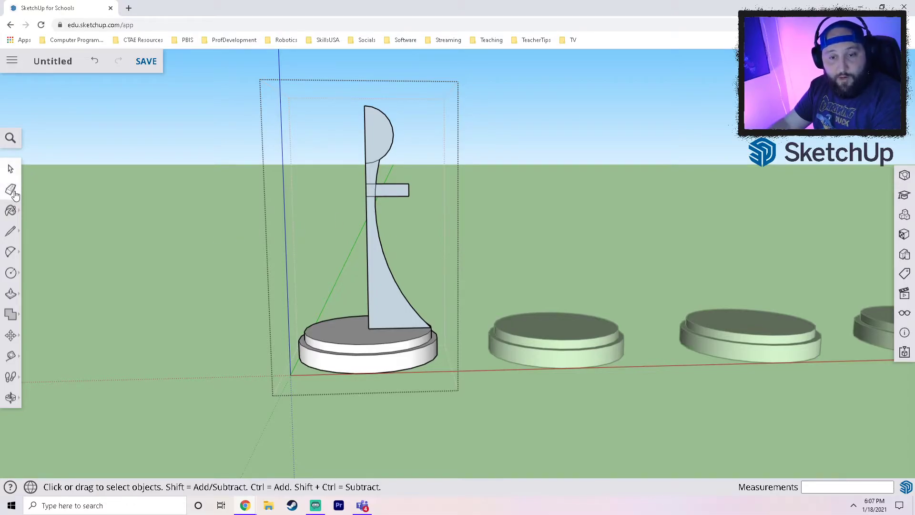
Remove the interior edges where the collar crosses the neck, keeping the half profile as a single face
{"action": "scroll", "coordinate": [387, 213], "scroll_direction": "up", "scroll_amount": 5}
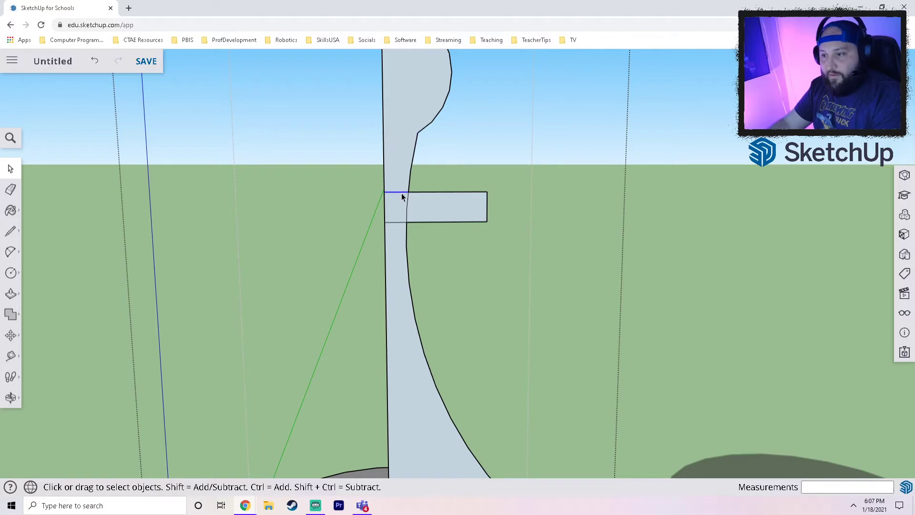
{"action": "left_click", "coordinate": [399, 220]}
{"action": "key", "text": "Delete"}
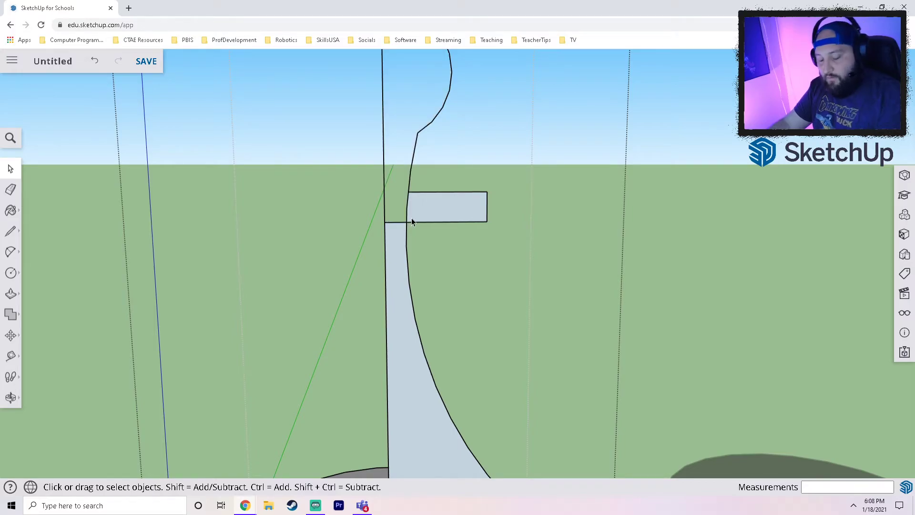
{"action": "key", "text": "ctrl+z"}
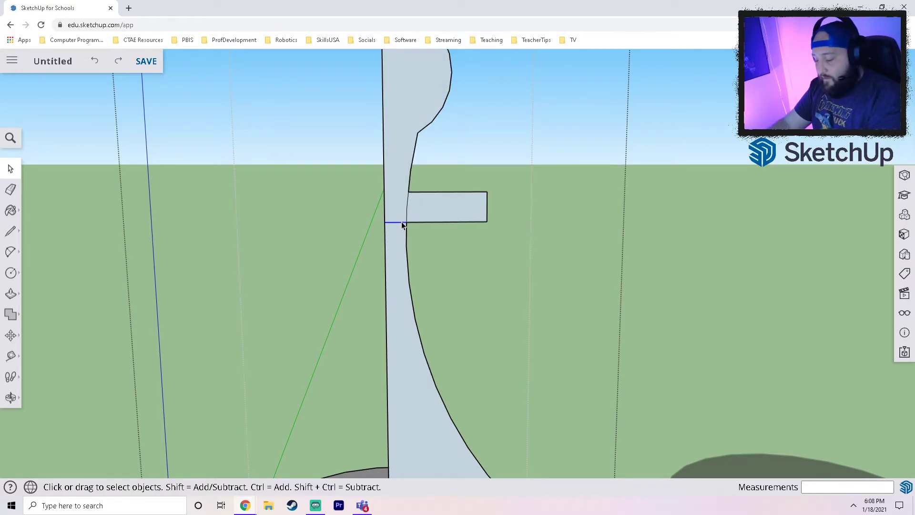
{"action": "scroll", "coordinate": [403, 310], "scroll_direction": "down", "scroll_amount": 6}
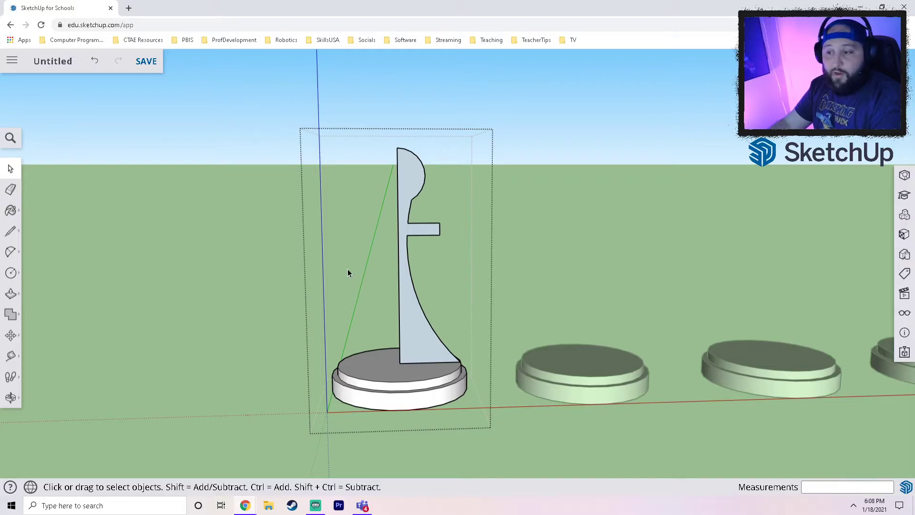
{"action": "scroll", "coordinate": [422, 222], "scroll_direction": "up", "scroll_amount": 3}
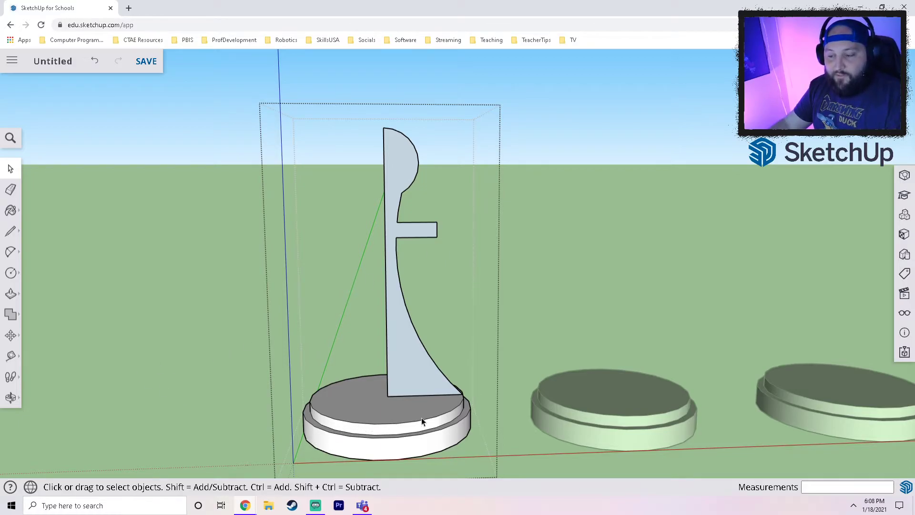
{"action": "left_click", "coordinate": [374, 427]}
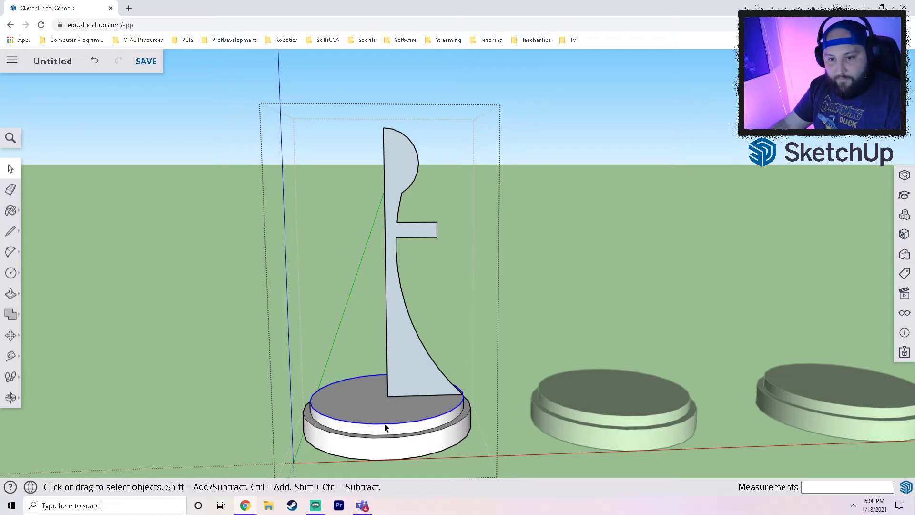
{"action": "left_click", "coordinate": [11, 294]}
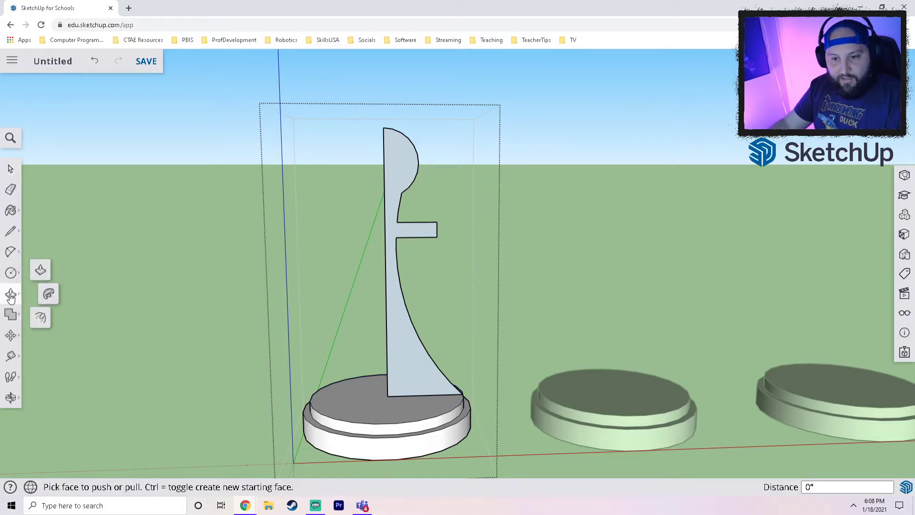
{"action": "left_click", "coordinate": [49, 295]}
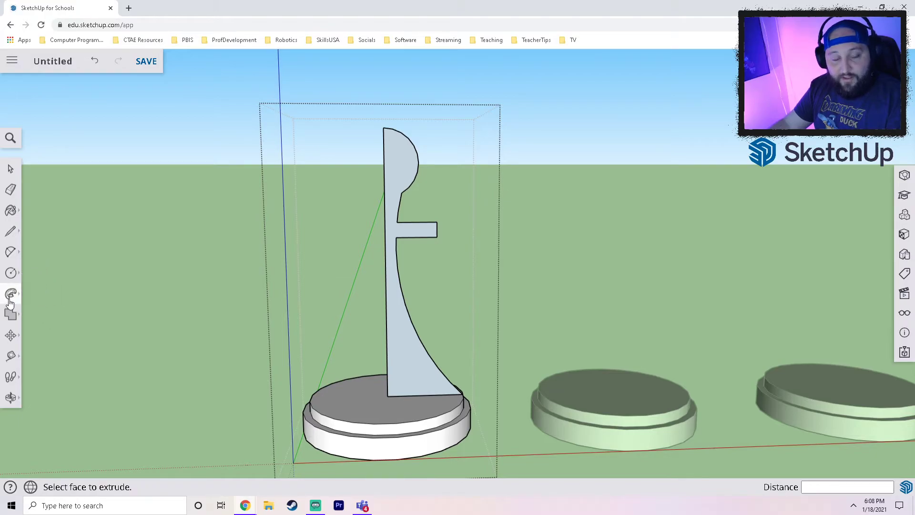
{"action": "left_click", "coordinate": [394, 172]}
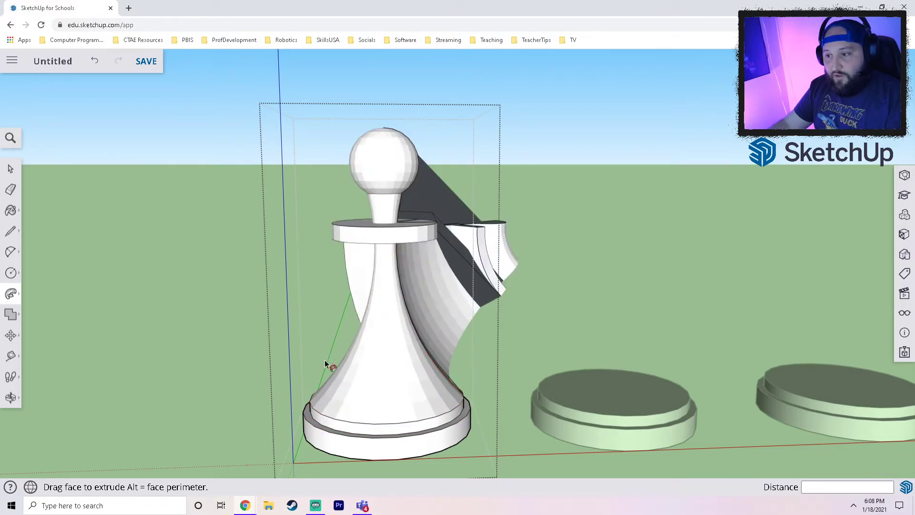
{"action": "key", "text": "Escape"}
Sweep the pawn's half profile around the upper tier's top rim with Follow Me, using that rim as the path
{"action": "key", "text": "o"}
{"action": "left_click_drag", "start_coordinate": [408, 343], "coordinate": [292, 358]}
{"action": "middle_click_drag", "start_coordinate": [292, 358], "coordinate": [289, 358]}
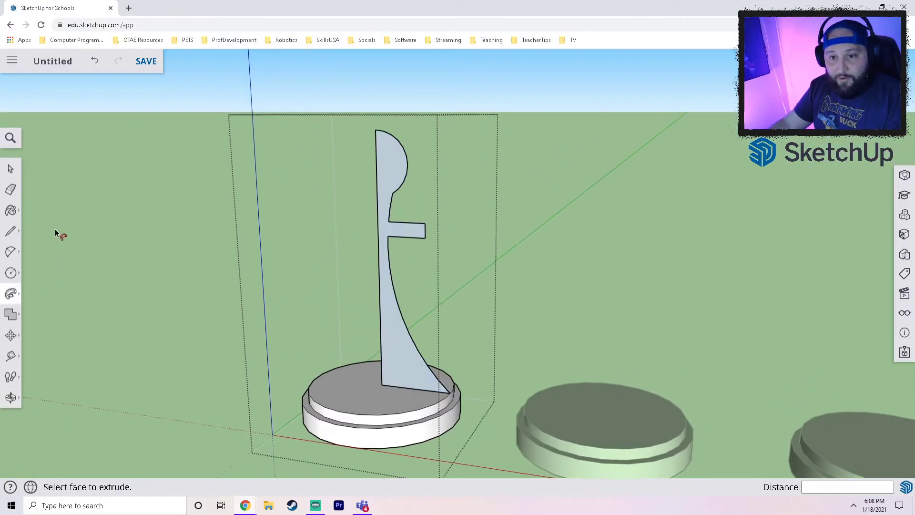
{"action": "left_click", "coordinate": [7, 171]}
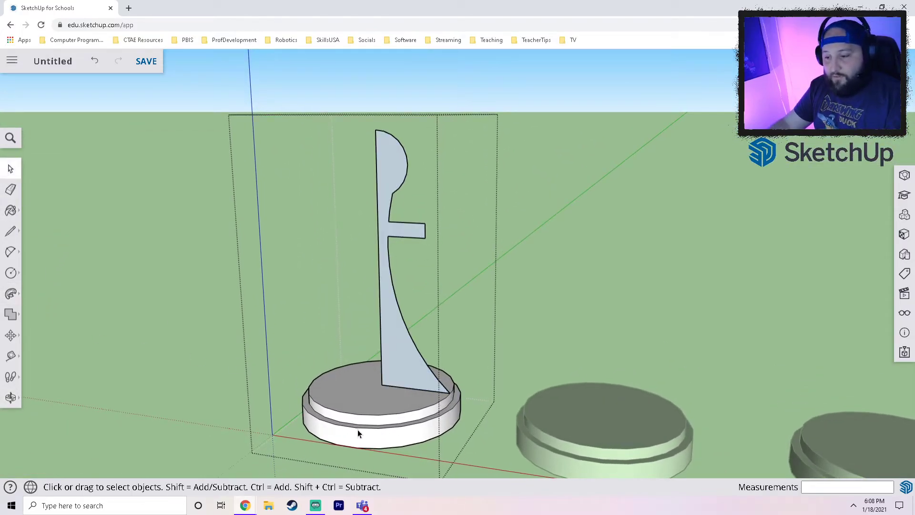
{"action": "left_click", "coordinate": [356, 415]}
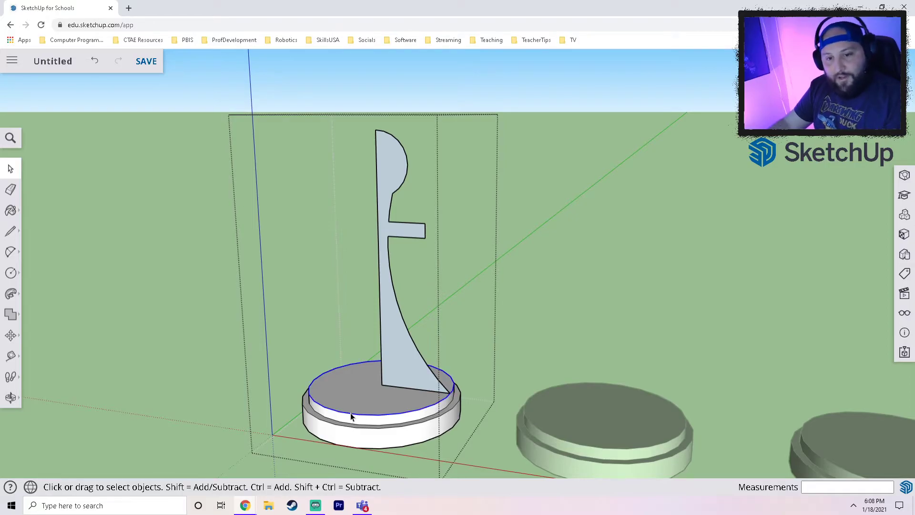
{"action": "left_click", "coordinate": [10, 294]}
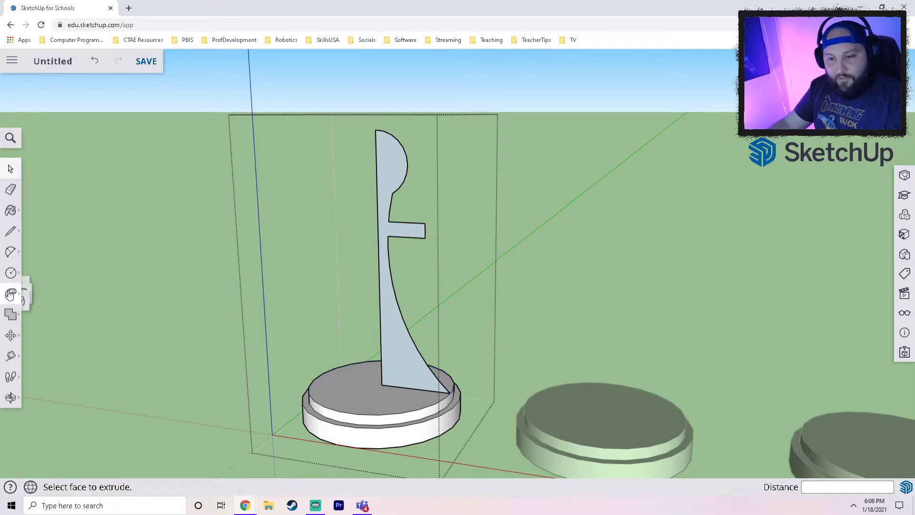
{"action": "left_click", "coordinate": [393, 350]}
Delete the stray edge segments left on the crown of the pawn's spherical head
{"action": "middle_click_drag", "start_coordinate": [481, 357], "coordinate": [396, 181]}
{"action": "scroll", "coordinate": [382, 162], "scroll_direction": "up", "scroll_amount": 6}
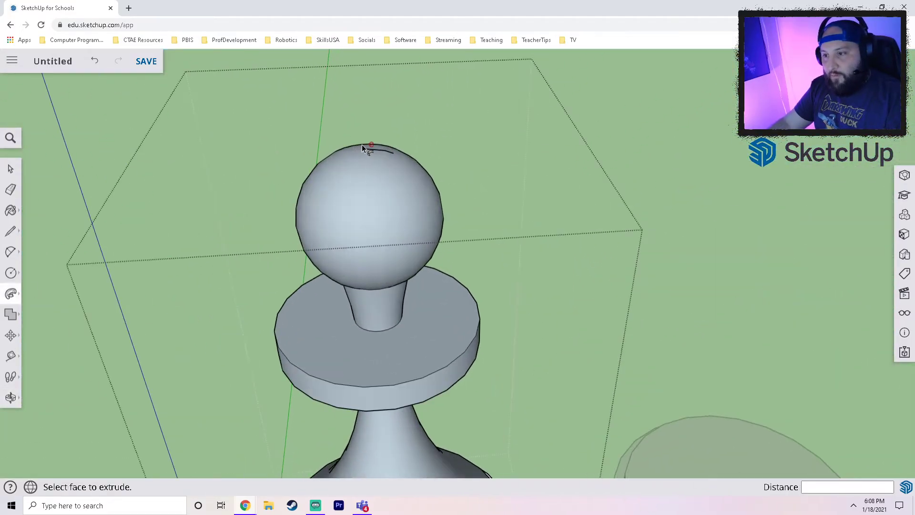
{"action": "middle_click_drag", "start_coordinate": [368, 153], "coordinate": [411, 217]}
{"action": "scroll", "coordinate": [411, 216], "scroll_direction": "up", "scroll_amount": 2}
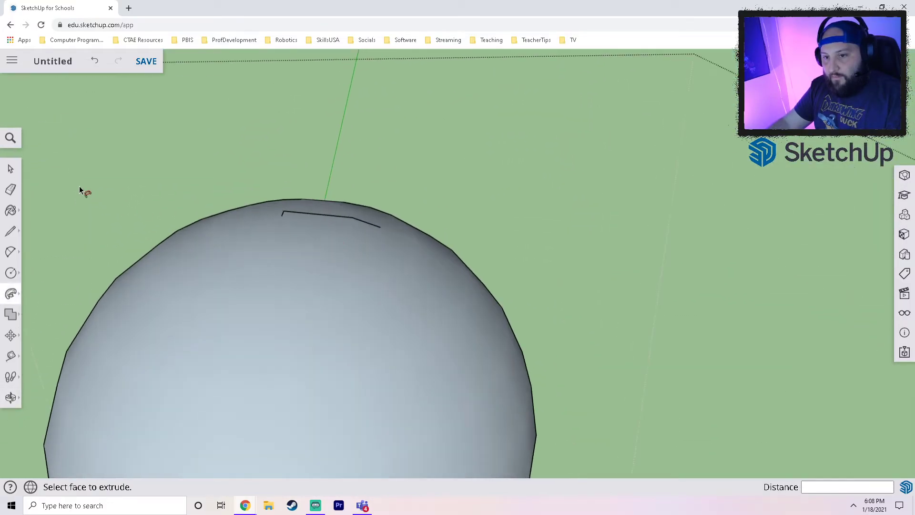
{"action": "key", "text": "space"}
{"action": "left_click", "coordinate": [290, 212]}
{"action": "left_click", "coordinate": [291, 214]}
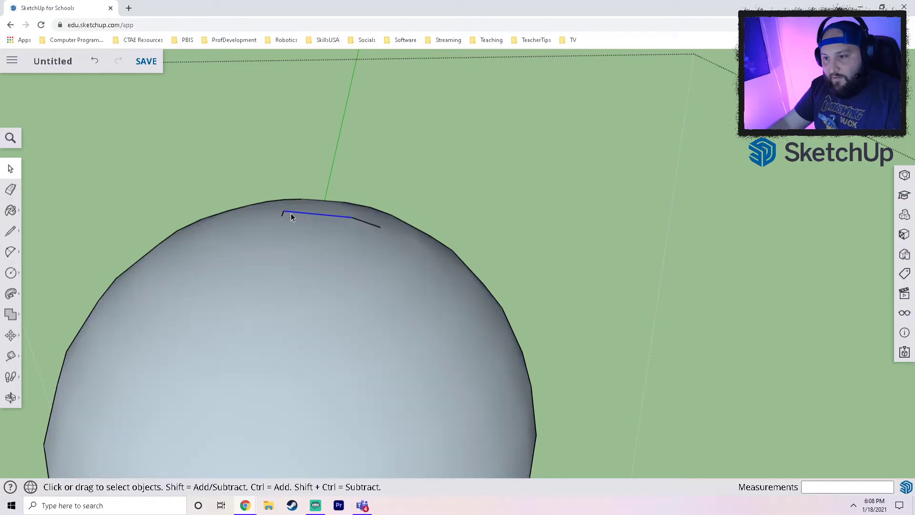
{"action": "key", "text": "Delete"}
{"action": "left_click", "coordinate": [371, 223]}
{"action": "key", "text": "Delete"}
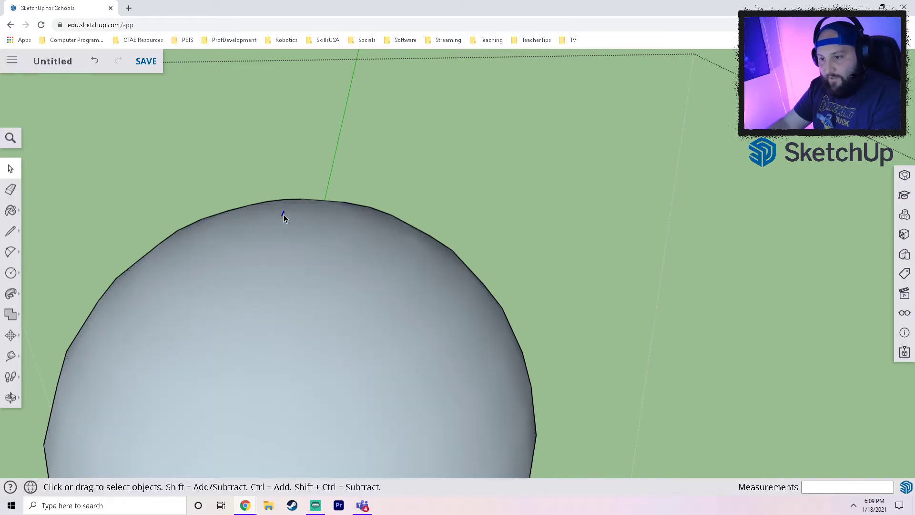
Hide the bottom face of the pawn's base
{"action": "middle_click_drag", "start_coordinate": [359, 245], "coordinate": [513, 200]}
{"action": "scroll", "coordinate": [529, 295], "scroll_direction": "down", "scroll_amount": 5}
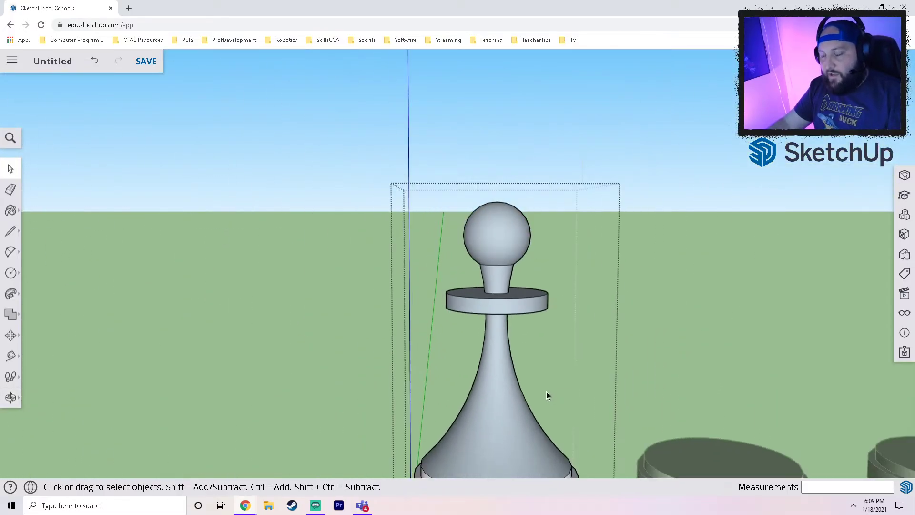
{"action": "middle_click_drag", "start_coordinate": [599, 453], "coordinate": [409, 232], "text": "shift"}
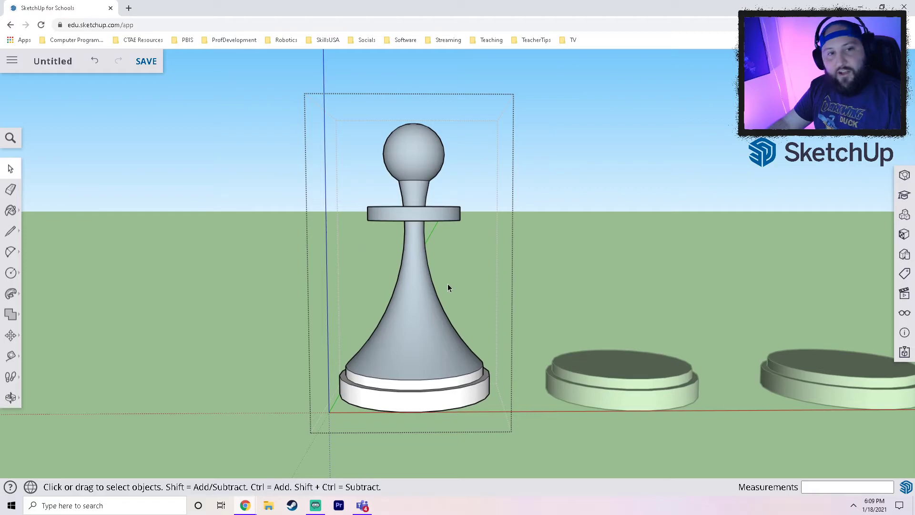
{"action": "middle_click_drag", "start_coordinate": [441, 307], "coordinate": [429, 172]}
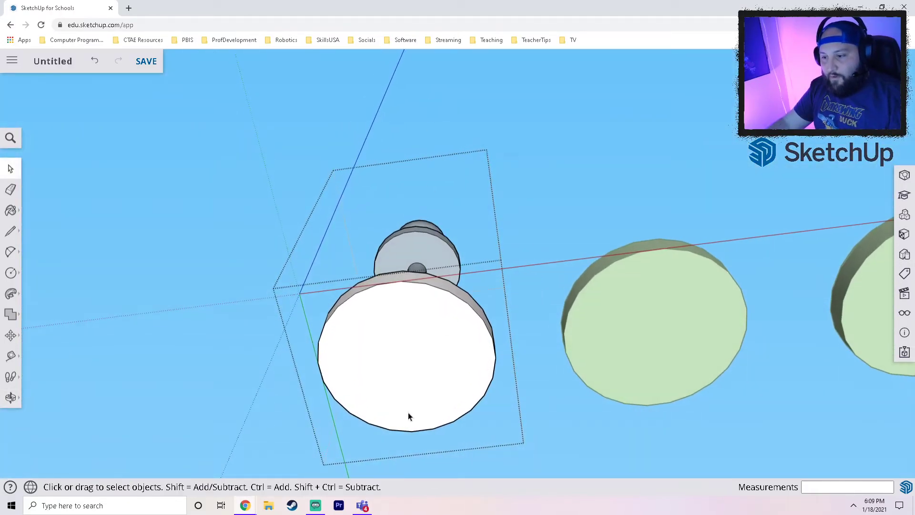
{"action": "left_click", "coordinate": [397, 351]}
{"action": "right_click", "coordinate": [397, 351]}
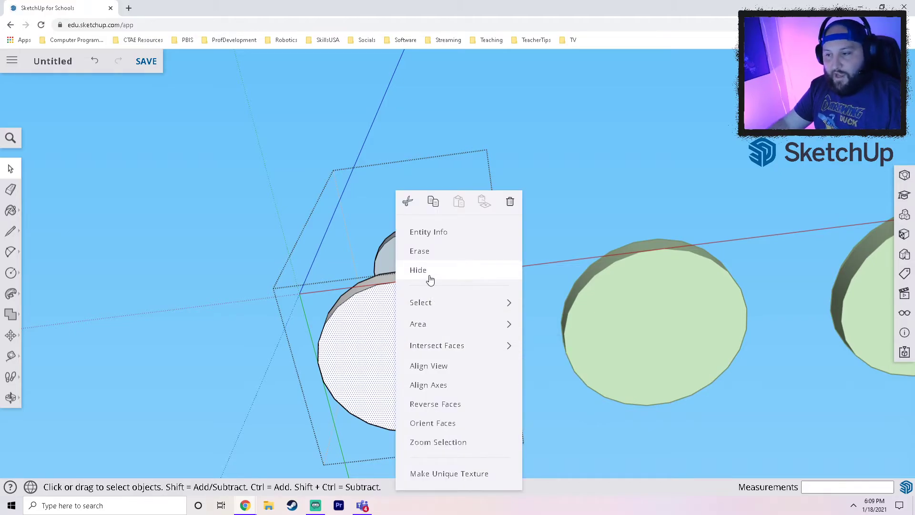
{"action": "left_click", "coordinate": [430, 280]}
Examine the pawn's hollow interior from beneath, including the narrow opening up through the neck
{"action": "middle_click_drag", "start_coordinate": [423, 291], "coordinate": [382, 354]}
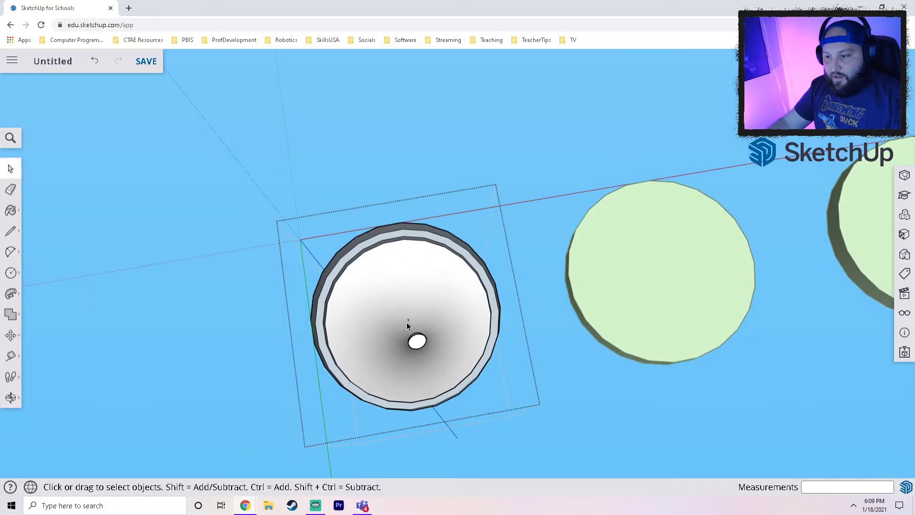
{"action": "scroll", "coordinate": [408, 325], "scroll_direction": "up", "scroll_amount": 3}
{"action": "scroll", "coordinate": [408, 322], "scroll_direction": "up", "scroll_amount": 3}
{"action": "scroll", "coordinate": [423, 335], "scroll_direction": "down", "scroll_amount": 3}
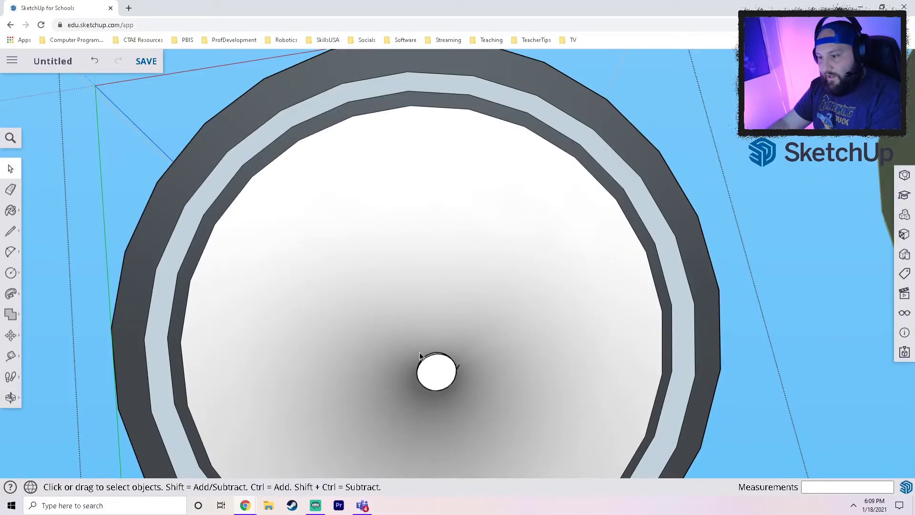
{"action": "scroll", "coordinate": [424, 371], "scroll_direction": "down", "scroll_amount": 5}
{"action": "middle_click_drag", "start_coordinate": [429, 381], "coordinate": [427, 458]}
{"action": "scroll", "coordinate": [453, 350], "scroll_direction": "up", "scroll_amount": 4}
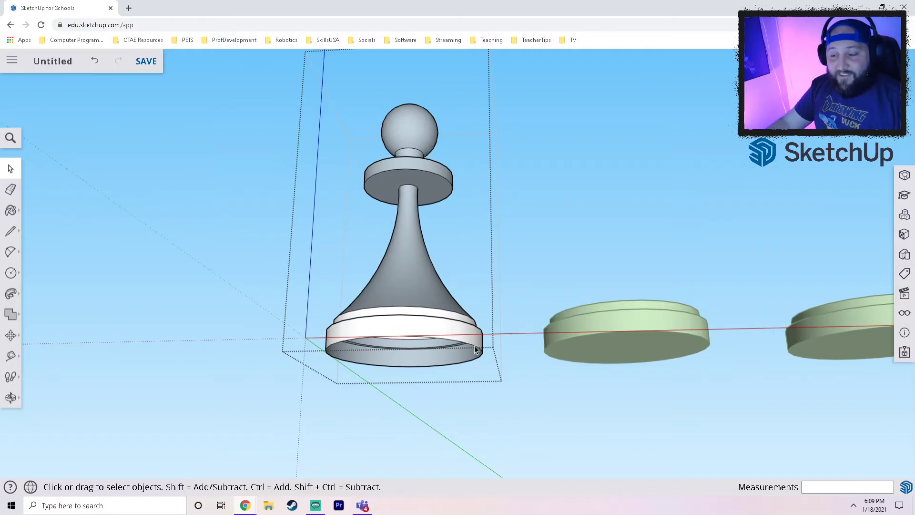
{"action": "middle_click_drag", "start_coordinate": [474, 347], "coordinate": [405, 291]}
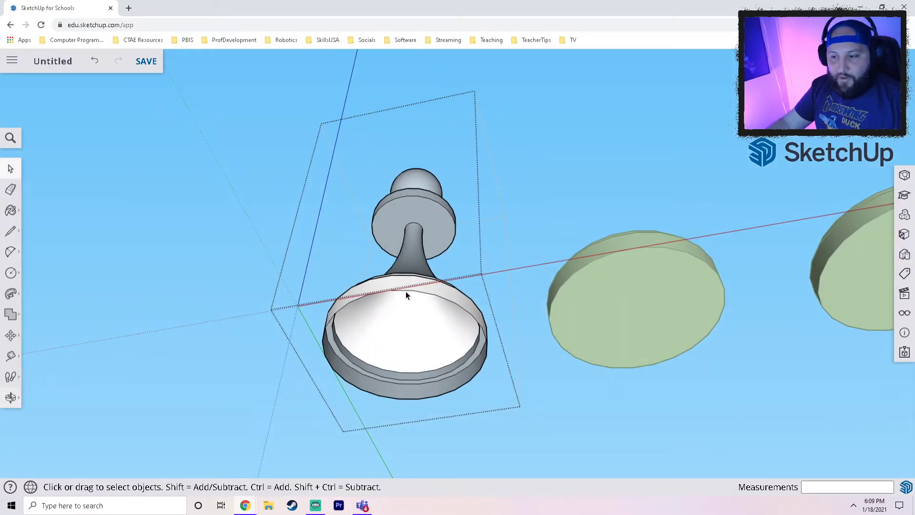
Leave the pawn's editing mode, select the whole pawn, and turn on the display of hidden objects and hidden geometry
{"action": "left_click", "coordinate": [305, 382]}
{"action": "left_click", "coordinate": [357, 331]}
{"action": "middle_click_drag", "start_coordinate": [416, 310], "coordinate": [505, 227]}
{"action": "left_click", "coordinate": [467, 232]}
{"action": "left_click", "coordinate": [401, 262]}
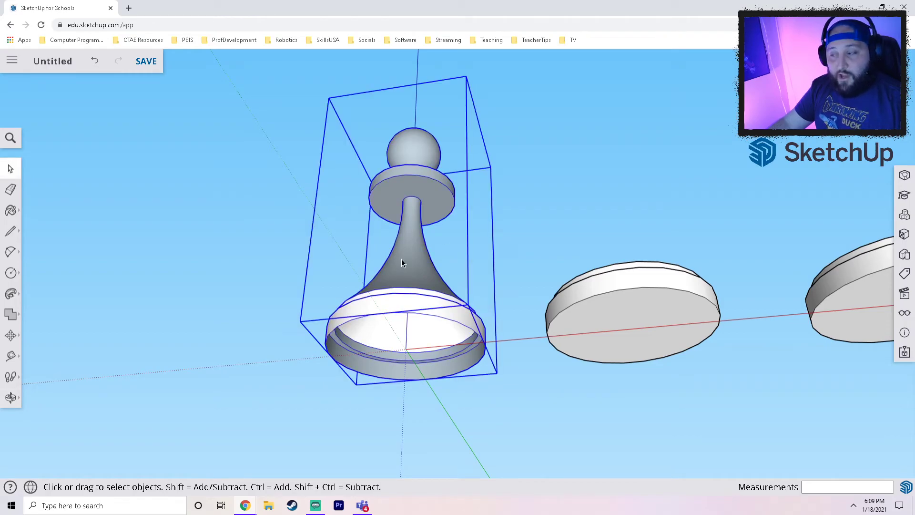
{"action": "left_click", "coordinate": [903, 316]}
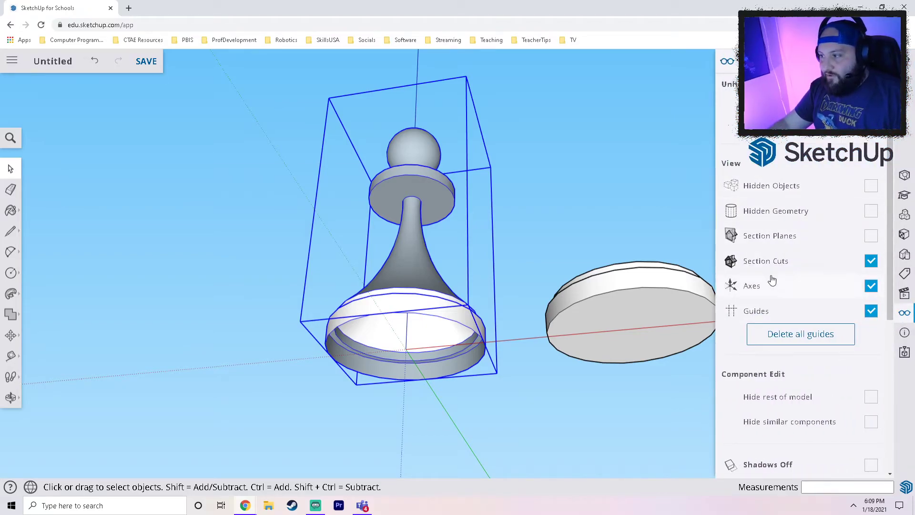
{"action": "left_click", "coordinate": [871, 188]}
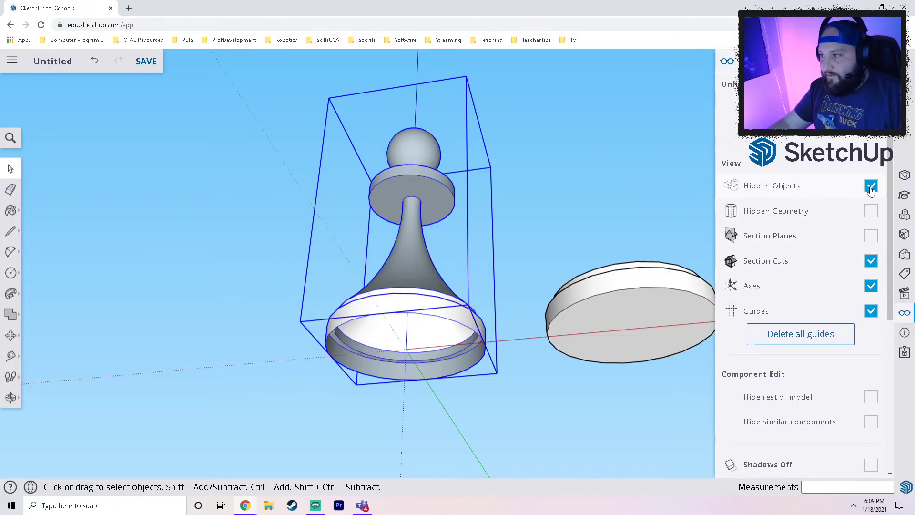
{"action": "left_click", "coordinate": [872, 214]}
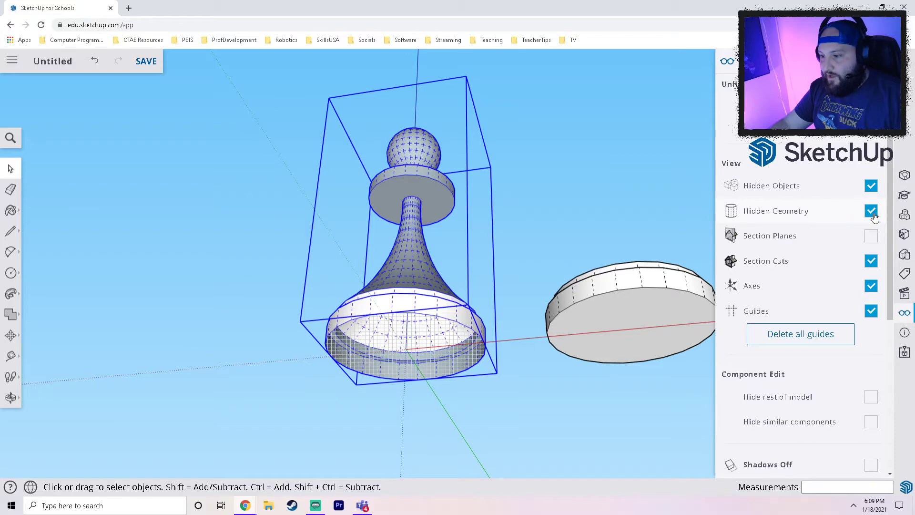
Open the pawn for editing and unhide the hidden bottom face of its base
{"action": "middle_click_drag", "start_coordinate": [591, 360], "coordinate": [458, 391]}
{"action": "left_click", "coordinate": [471, 400]}
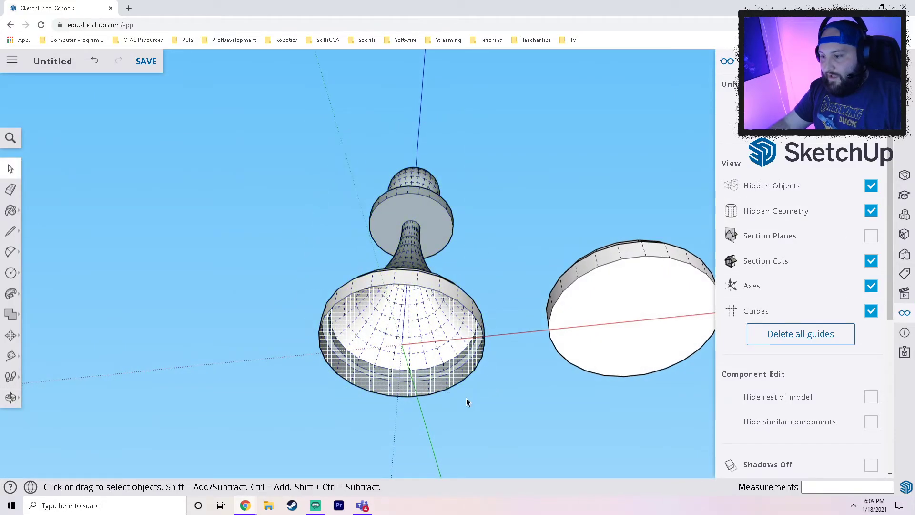
{"action": "left_click", "coordinate": [402, 328]}
{"action": "scroll", "coordinate": [401, 328], "scroll_direction": "up", "scroll_amount": 3}
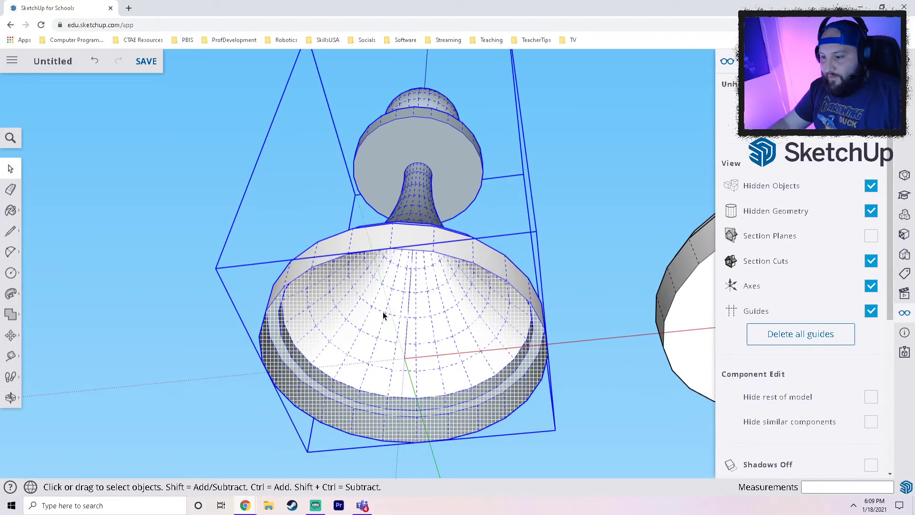
{"action": "double_click", "coordinate": [382, 312]}
{"action": "left_click", "coordinate": [310, 331]}
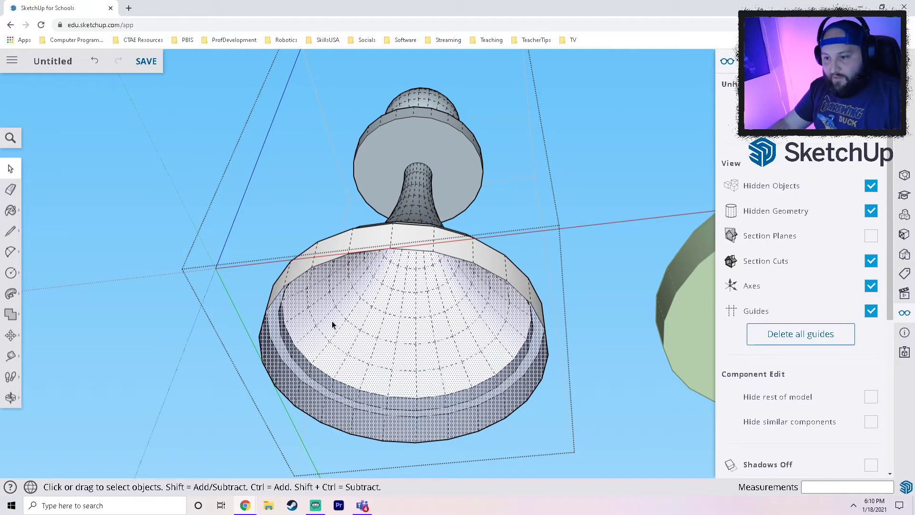
{"action": "left_click", "coordinate": [250, 439]}
{"action": "left_click", "coordinate": [370, 364]}
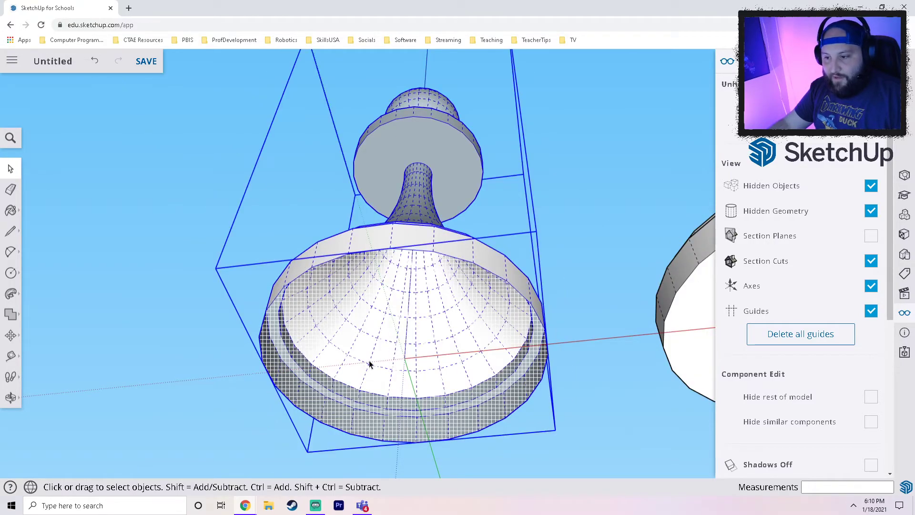
{"action": "double_click", "coordinate": [422, 336]}
{"action": "left_click", "coordinate": [382, 344]}
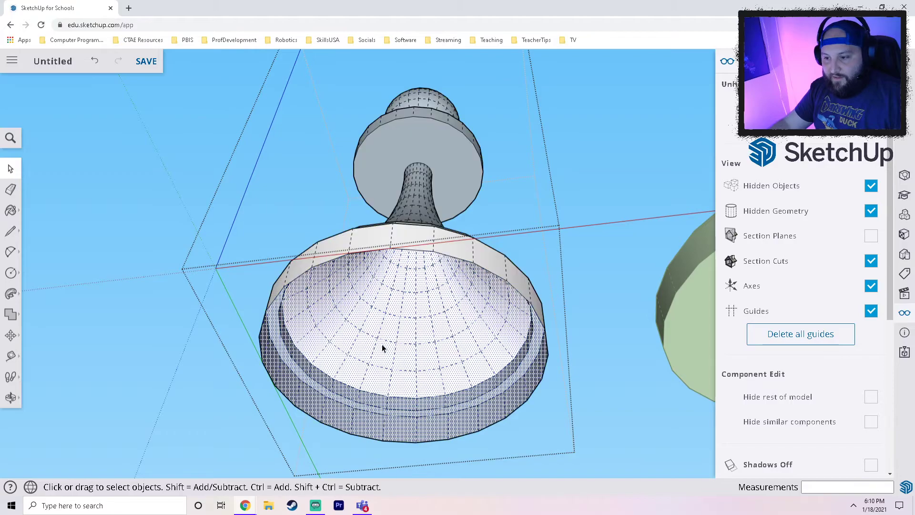
{"action": "right_click", "coordinate": [360, 327]}
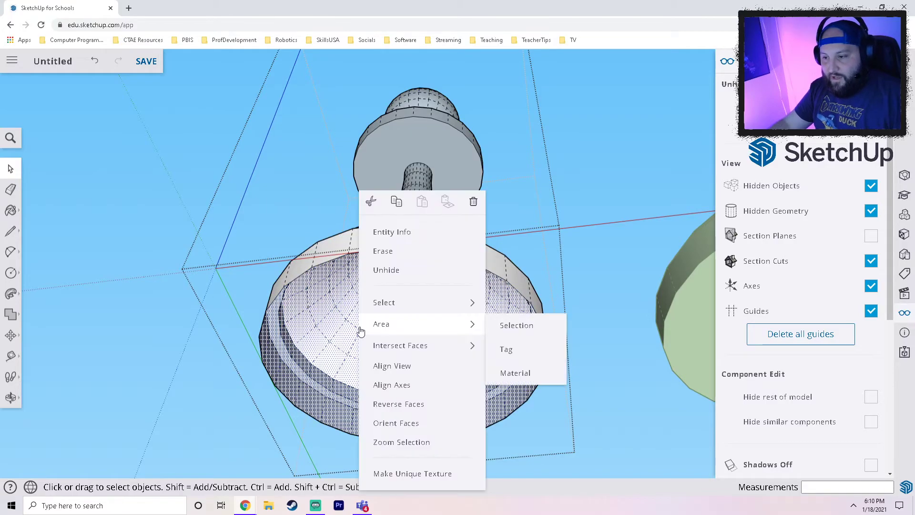
{"action": "left_click", "coordinate": [384, 268]}
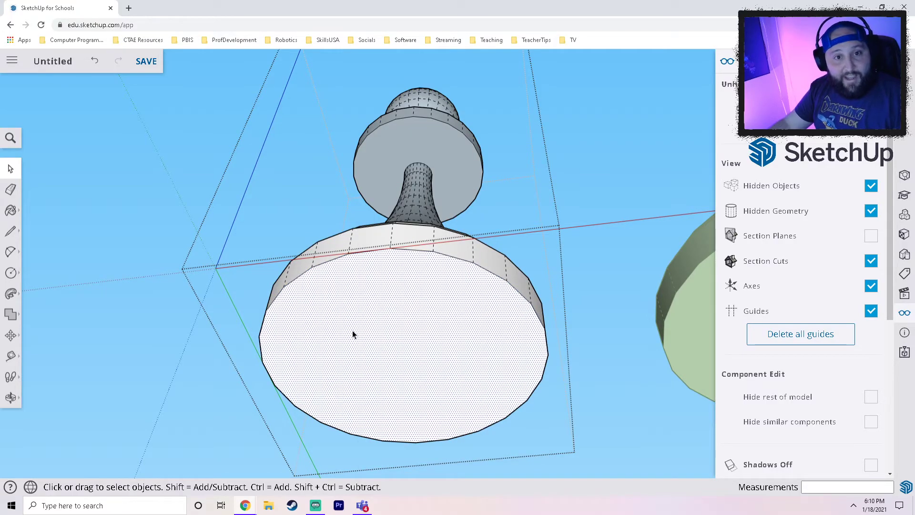
Undo unhiding the bottom face, leave the pawn's editing mode, and select the whole pawn
{"action": "key", "text": "ctrl+z"}
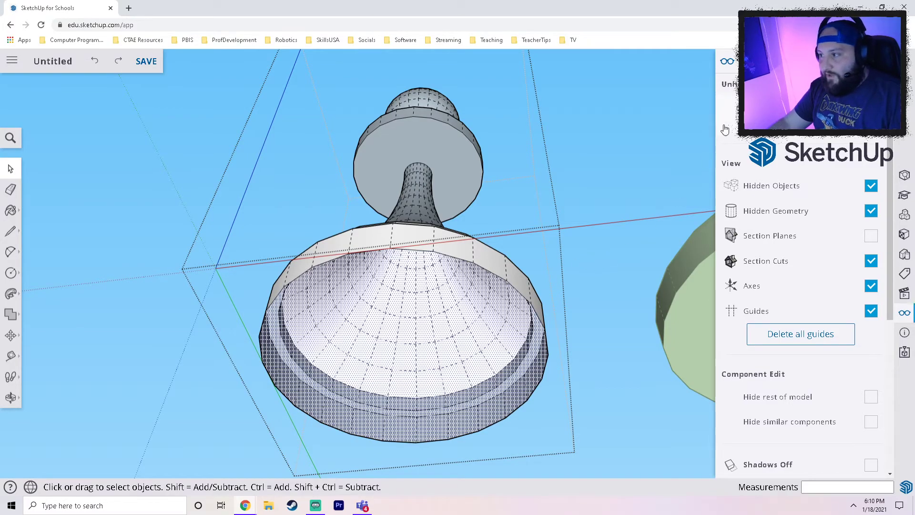
{"action": "left_click", "coordinate": [438, 251]}
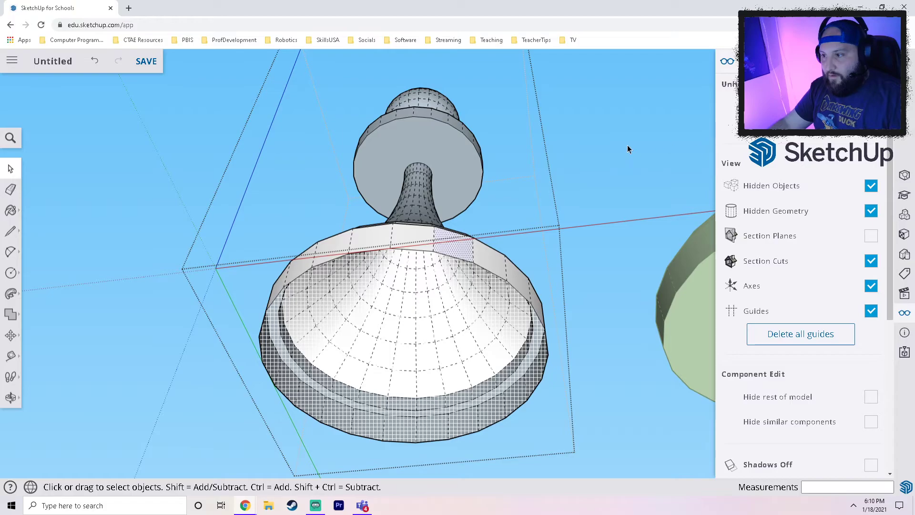
{"action": "left_click", "coordinate": [533, 216]}
{"action": "left_click", "coordinate": [425, 246]}
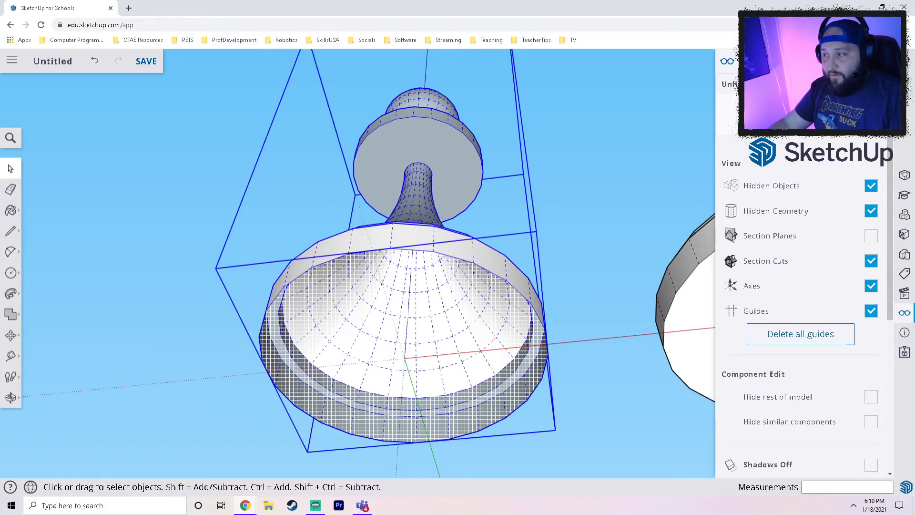
Open the pawn for editing, select all of its geometry, and unhide the hidden faces
{"action": "double_click", "coordinate": [451, 311]}
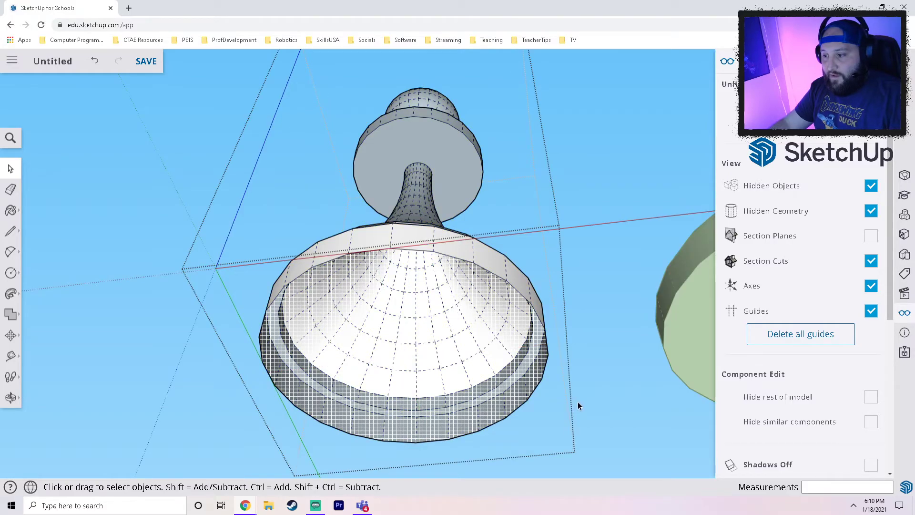
{"action": "left_click_drag", "start_coordinate": [335, 247], "coordinate": [177, 86]}
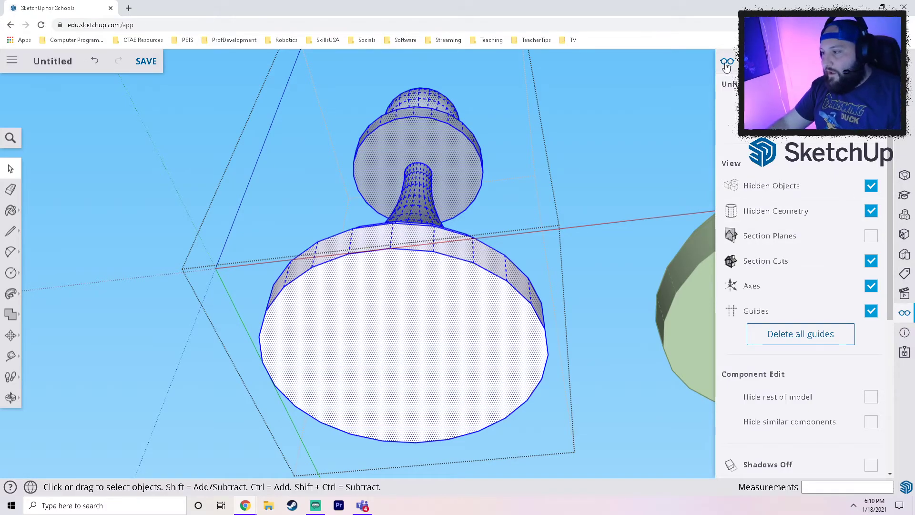
{"action": "left_click", "coordinate": [516, 239]}
{"action": "middle_click_drag", "start_coordinate": [453, 205], "coordinate": [434, 262]}
{"action": "scroll", "coordinate": [574, 239], "scroll_direction": "down", "scroll_amount": 5}
{"action": "middle_click_drag", "start_coordinate": [574, 239], "coordinate": [489, 176]}
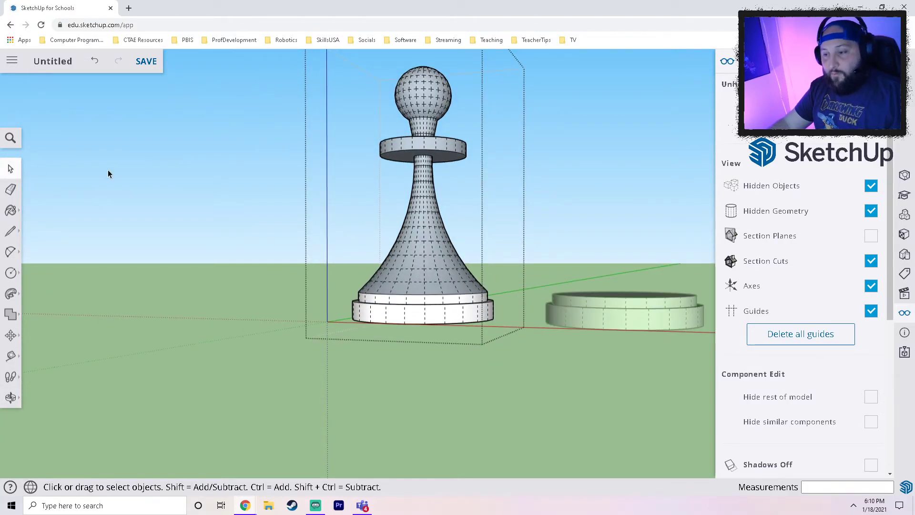
Leave the pawn's editing mode and turn off the display of hidden objects and hidden geometry
{"action": "middle_click_drag", "start_coordinate": [448, 144], "coordinate": [457, 190]}
{"action": "left_click", "coordinate": [871, 185]}
{"action": "left_click", "coordinate": [871, 211]}
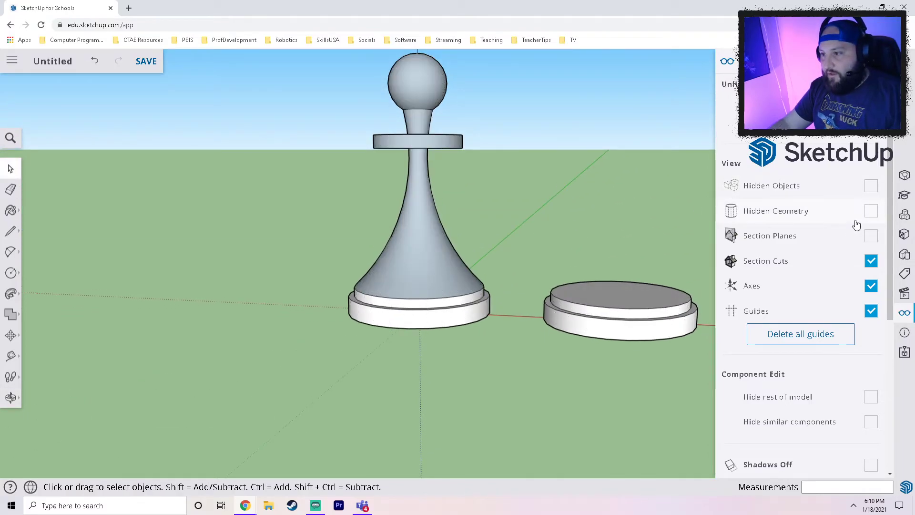
{"action": "left_click", "coordinate": [910, 65]}
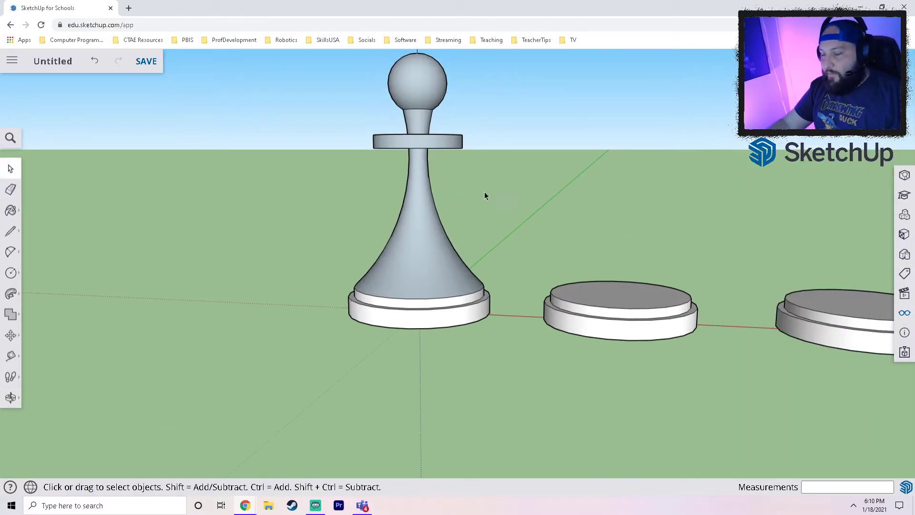
Inspect the entity information for the whole pawn and for all the geometry inside its group
{"action": "left_click", "coordinate": [411, 225]}
{"action": "scroll", "coordinate": [404, 108], "scroll_direction": "up", "scroll_amount": 3}
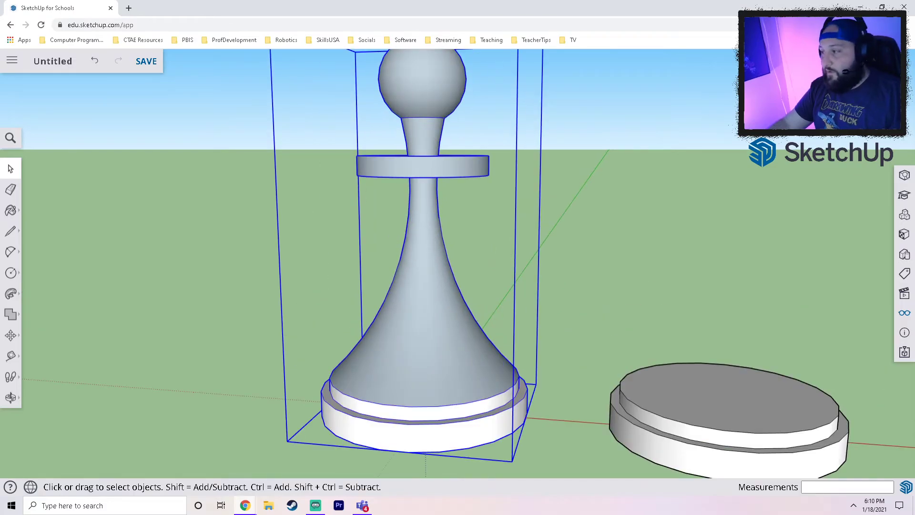
{"action": "left_click", "coordinate": [903, 177]}
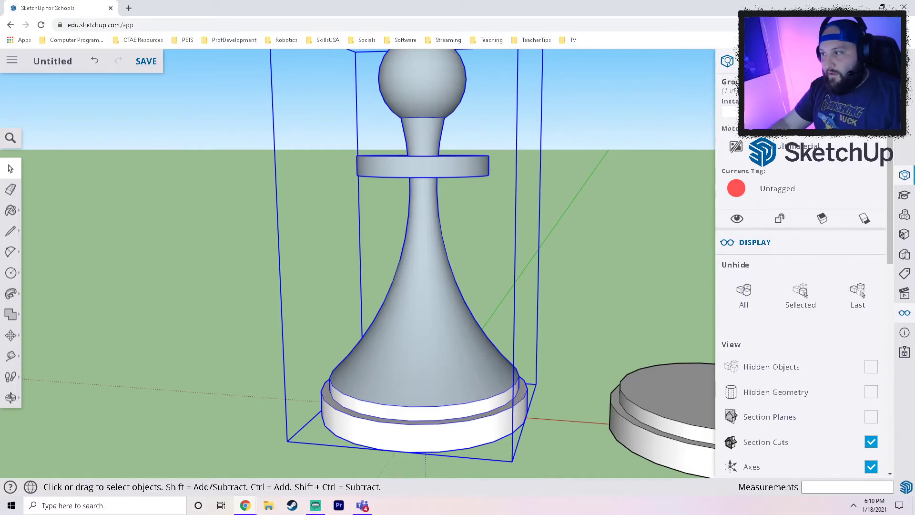
{"action": "double_click", "coordinate": [426, 243]}
{"action": "scroll", "coordinate": [519, 431], "scroll_direction": "down", "scroll_amount": 1}
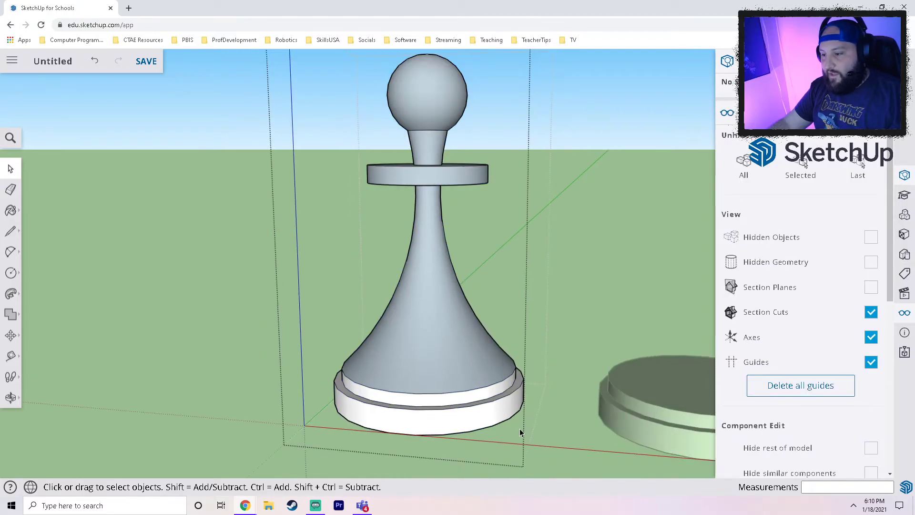
{"action": "key", "text": "ctrl+a"}
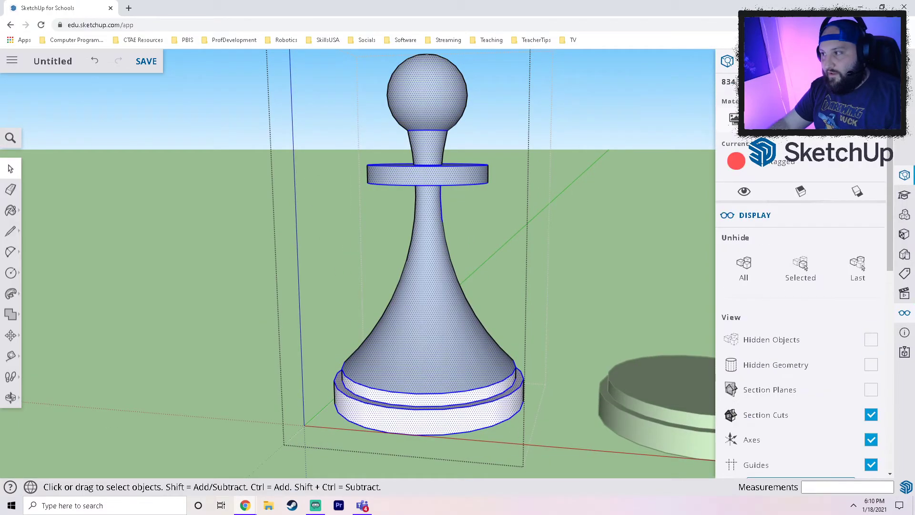
{"action": "scroll", "coordinate": [552, 199], "scroll_direction": "down", "scroll_amount": 2}
{"action": "left_click", "coordinate": [526, 250]}
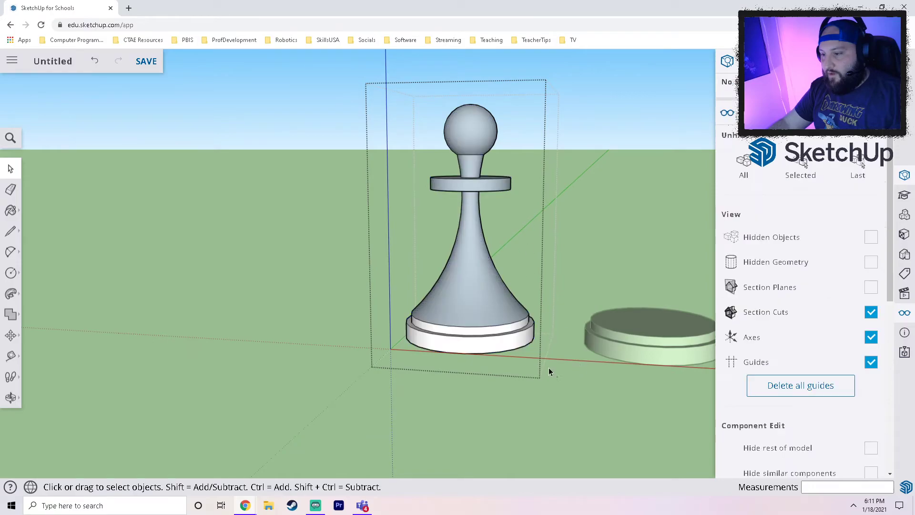
{"action": "left_click_drag", "start_coordinate": [386, 56], "coordinate": [318, 56]}
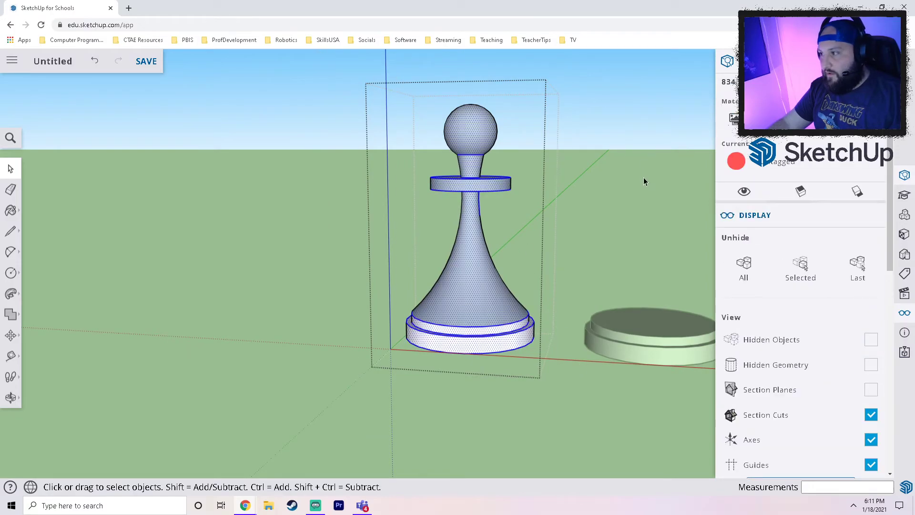
{"action": "left_click", "coordinate": [550, 184]}
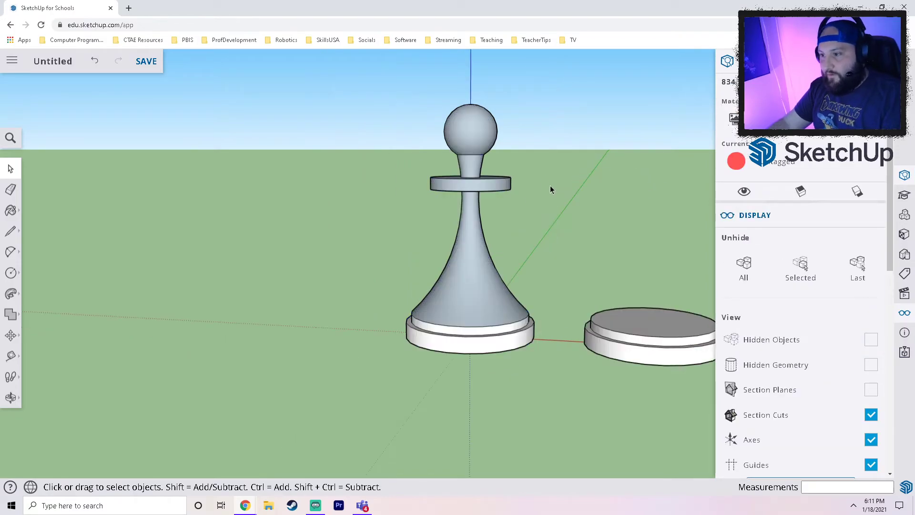
Open the pawn for editing and delete the stray vertical edge on the neck just below the collar
{"action": "left_click", "coordinate": [493, 289]}
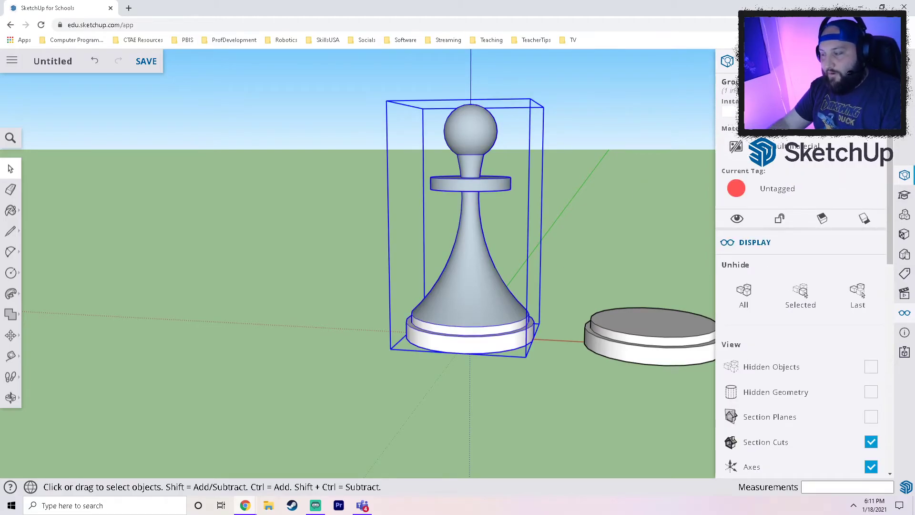
{"action": "middle_click_drag", "start_coordinate": [507, 243], "coordinate": [139, 267]}
{"action": "scroll", "coordinate": [505, 219], "scroll_direction": "up", "scroll_amount": 5}
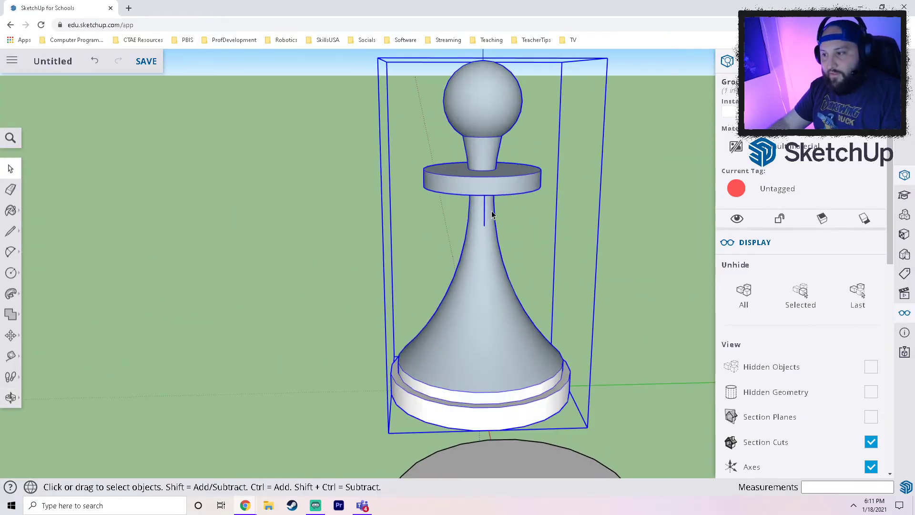
{"action": "double_click", "coordinate": [491, 222]}
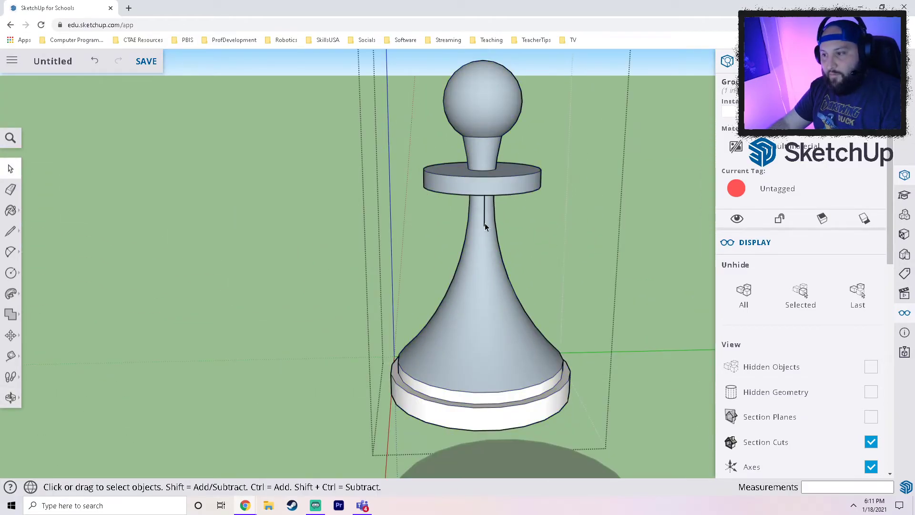
{"action": "left_click", "coordinate": [485, 223]}
{"action": "key", "text": "Escape"}
{"action": "scroll", "coordinate": [486, 195], "scroll_direction": "up", "scroll_amount": 2}
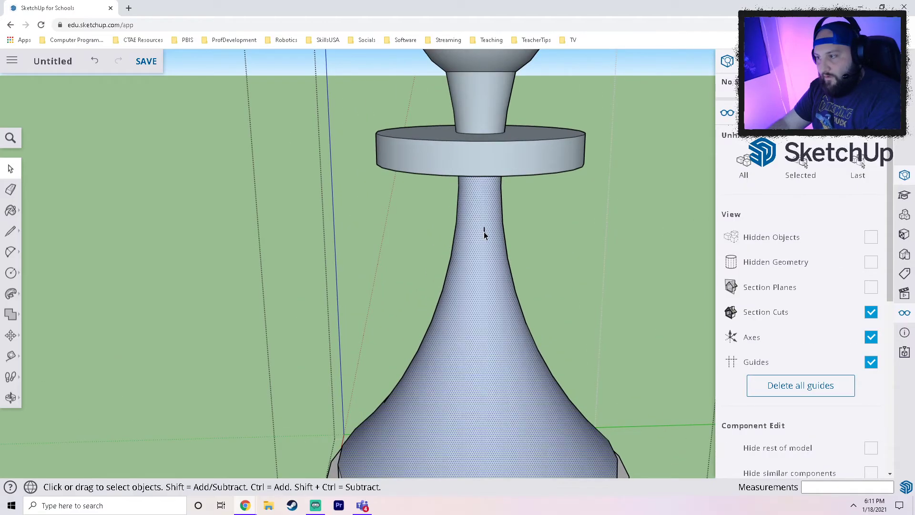
Check the cleaned neck, leave the pawn's editing mode, and select the whole pawn with the entity and display settings closed
{"action": "scroll", "coordinate": [486, 233], "scroll_direction": "down", "scroll_amount": 3}
{"action": "triple_click", "coordinate": [493, 306]}
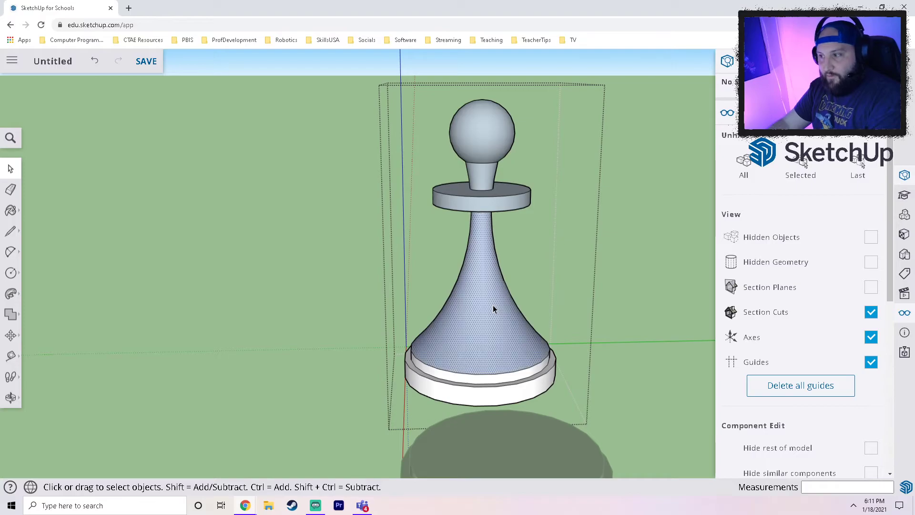
{"action": "middle_click_drag", "start_coordinate": [490, 361], "coordinate": [617, 318]}
{"action": "left_click", "coordinate": [618, 317]}
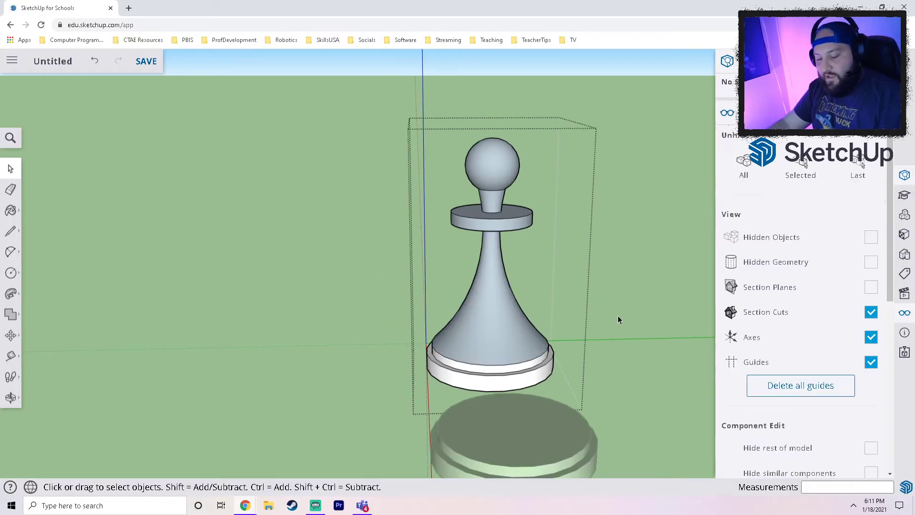
{"action": "left_click", "coordinate": [489, 341]}
{"action": "middle_click_drag", "start_coordinate": [488, 341], "coordinate": [567, 295]}
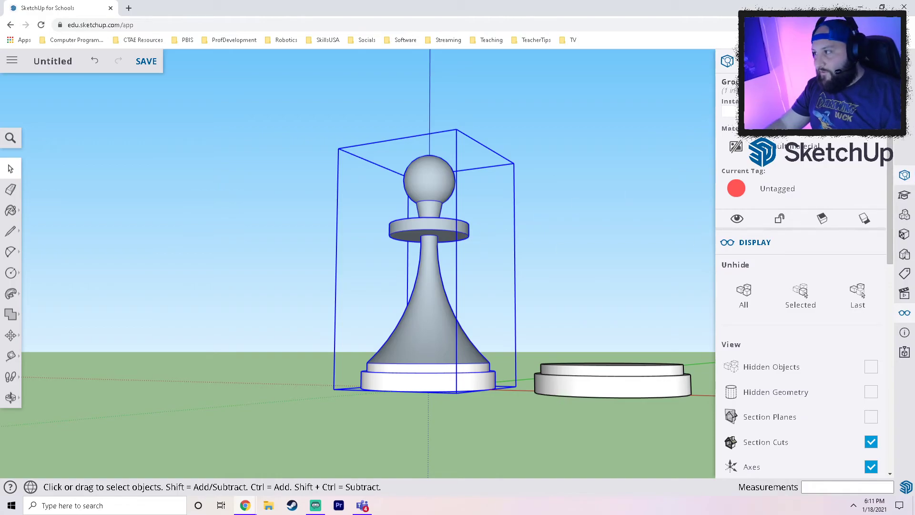
{"action": "left_click", "coordinate": [904, 60]}
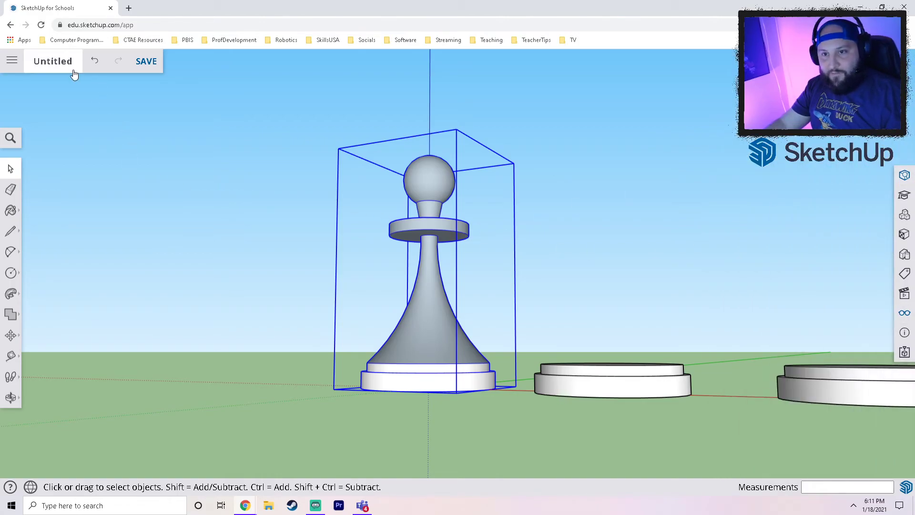
Start saving the model and choose OneDrive as the destination drive
{"action": "left_click", "coordinate": [137, 71]}
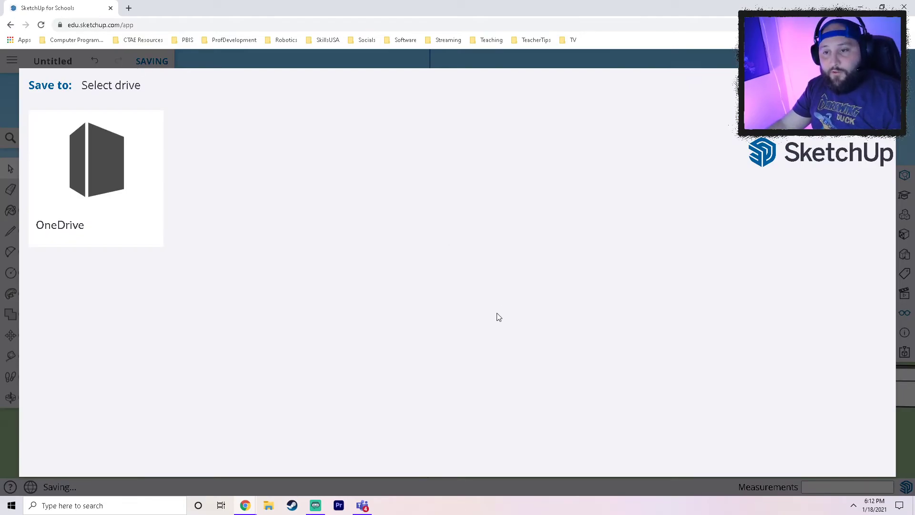
{"action": "left_click", "coordinate": [126, 210]}
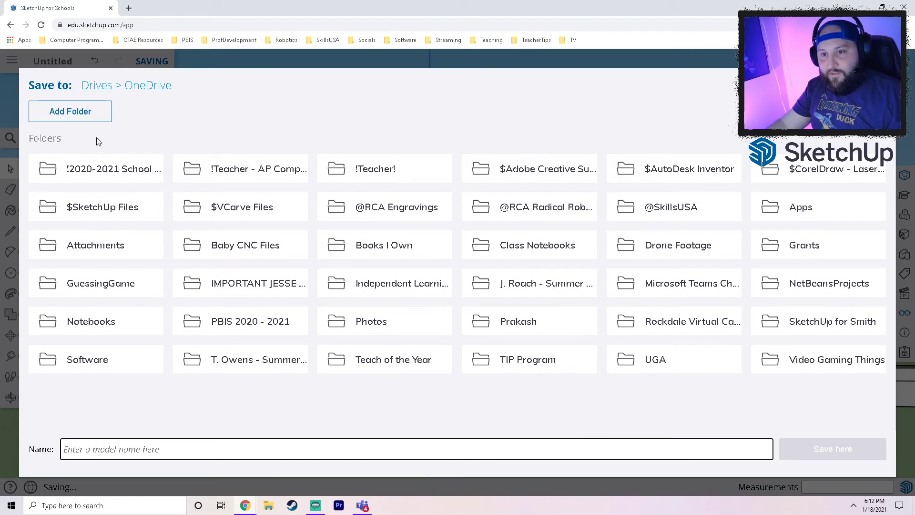
{"action": "left_click", "coordinate": [98, 117]}
{"action": "type", "text": "Ches"}
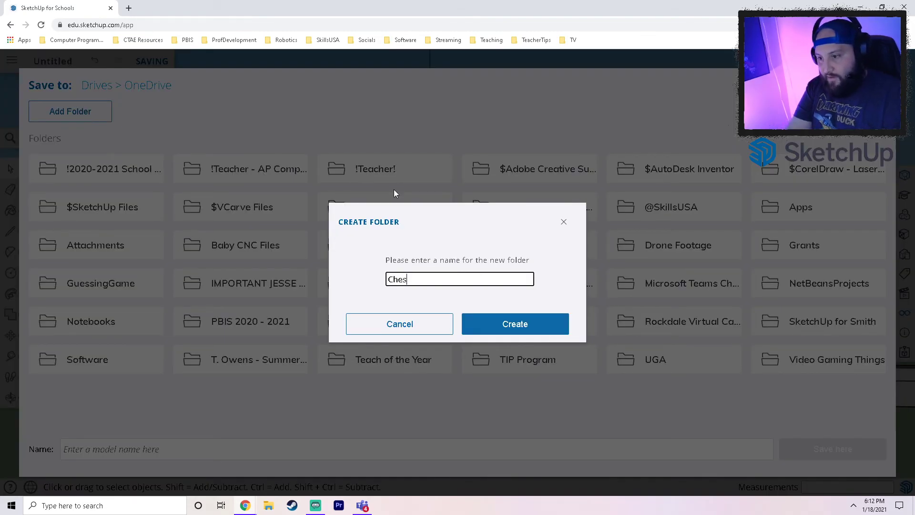
{"action": "type", "text": "s Plece"}
{"action": "key", "text": "BackSpace"}
{"action": "key", "text": "BackSpace"}
{"action": "key", "text": "BackSpace"}
{"action": "key", "text": "BackSpace"}
{"action": "type", "text": "iee"}
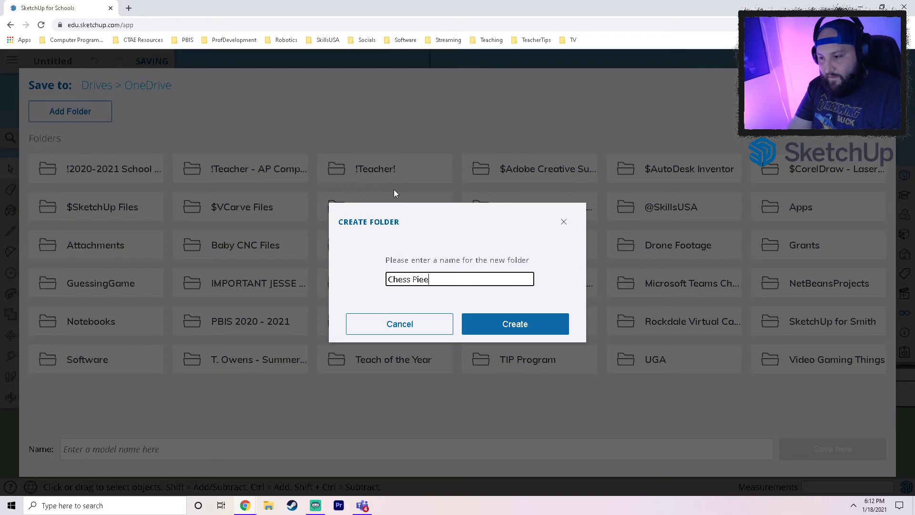
{"action": "key", "text": "BackSpace"}
{"action": "type", "text": "ces"}
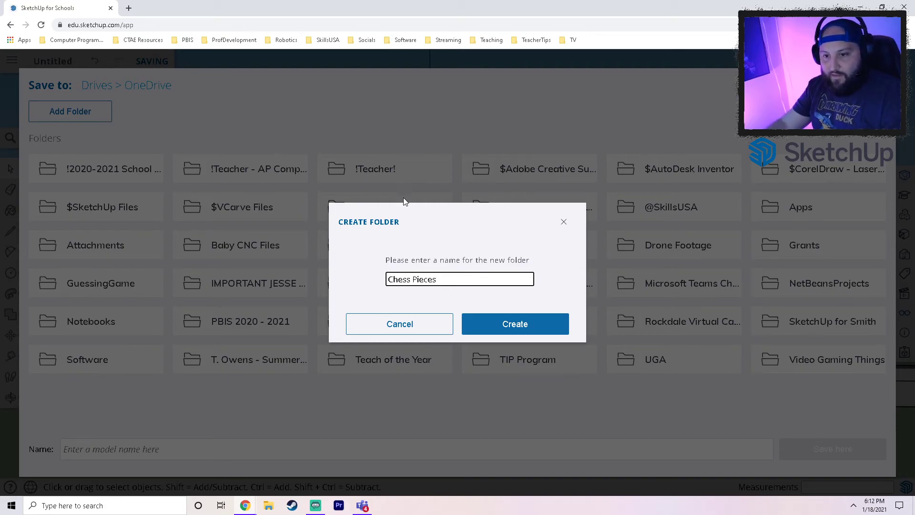
{"action": "left_click", "coordinate": [564, 222]}
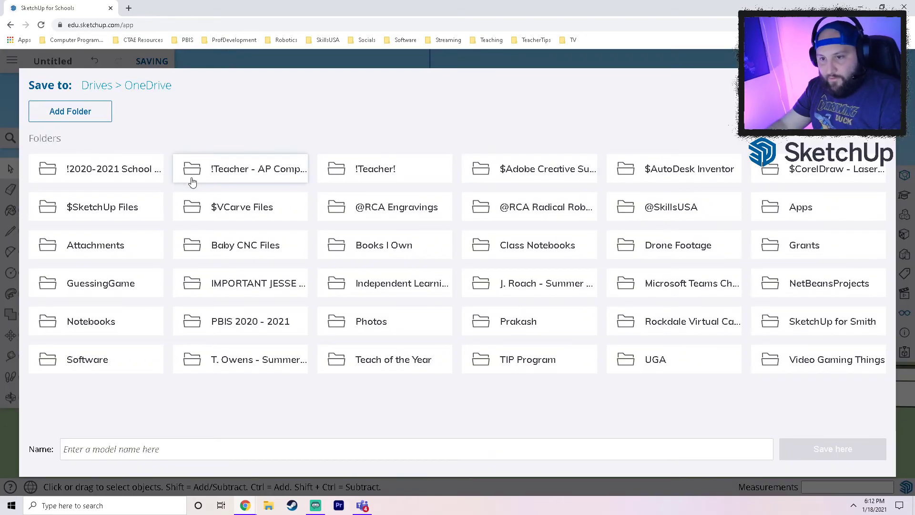
{"action": "left_click", "coordinate": [825, 322]}
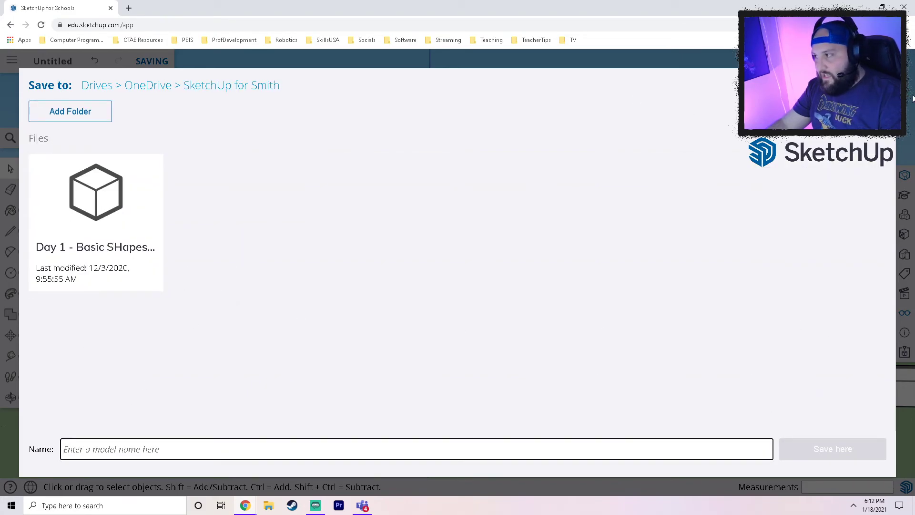
{"action": "left_click", "coordinate": [164, 87]}
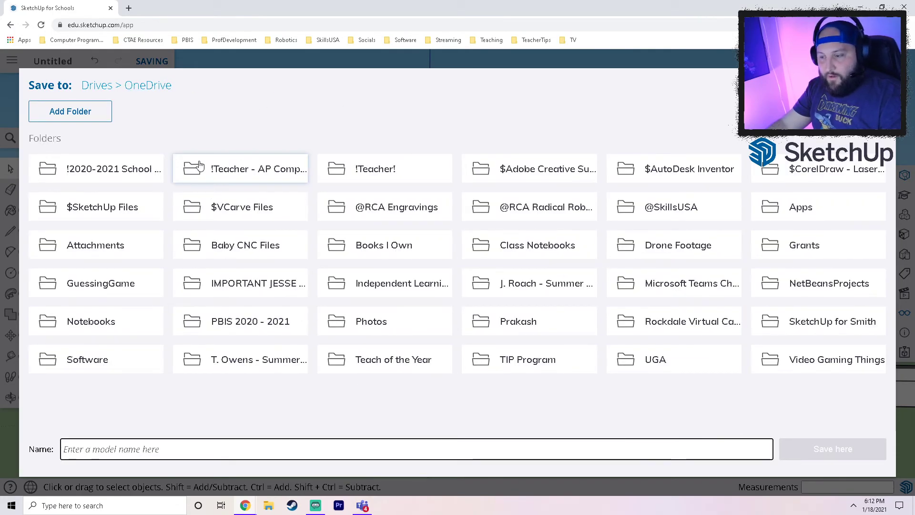
Create a folder named "SketchUp - Chess Pieces" in OneDrive and open it as the save location
{"action": "left_click", "coordinate": [70, 111]}
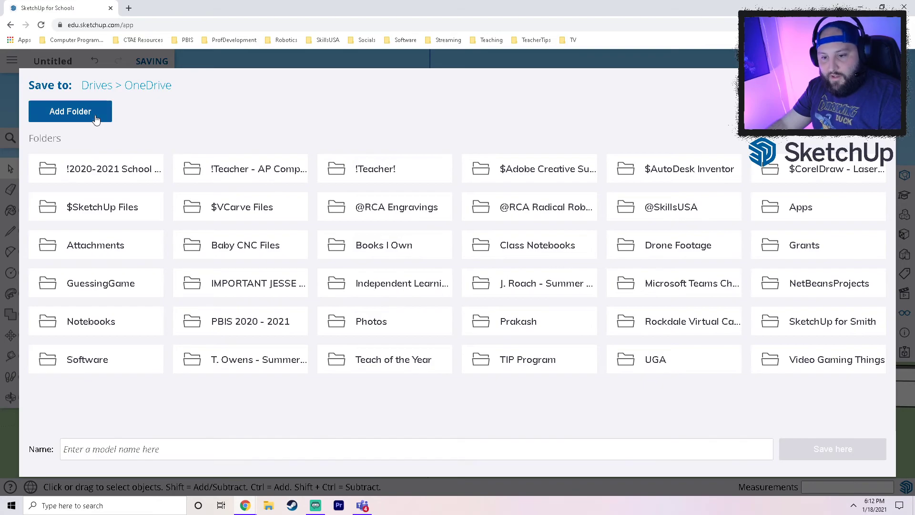
{"action": "type", "text": "SketchUp - Chess Pieces"}
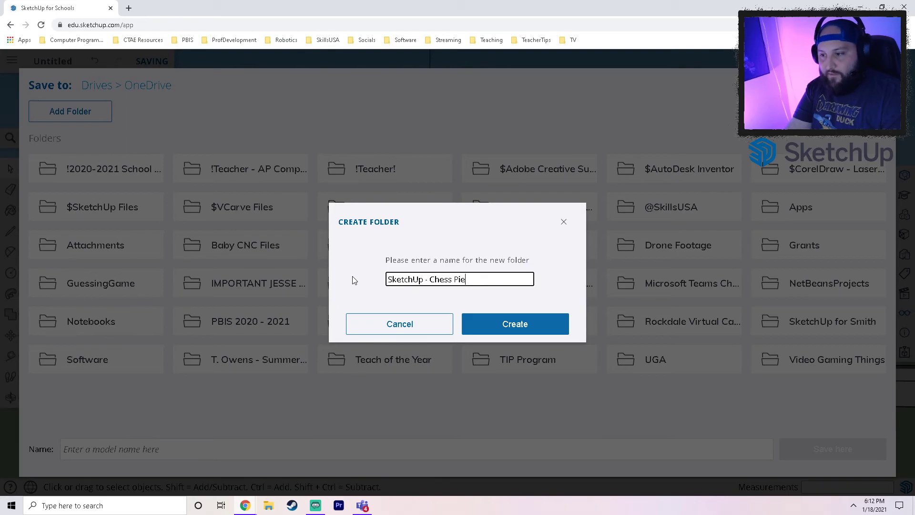
{"action": "left_click", "coordinate": [515, 324]}
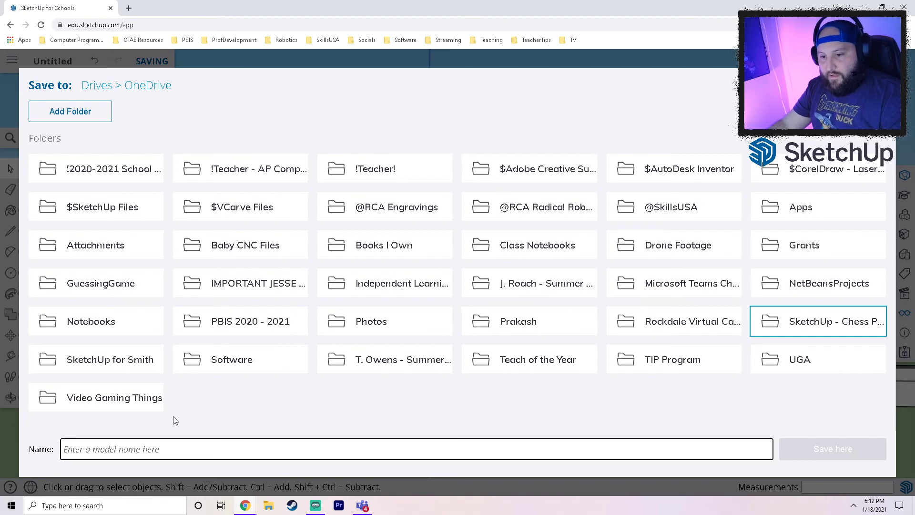
{"action": "left_click", "coordinate": [825, 321]}
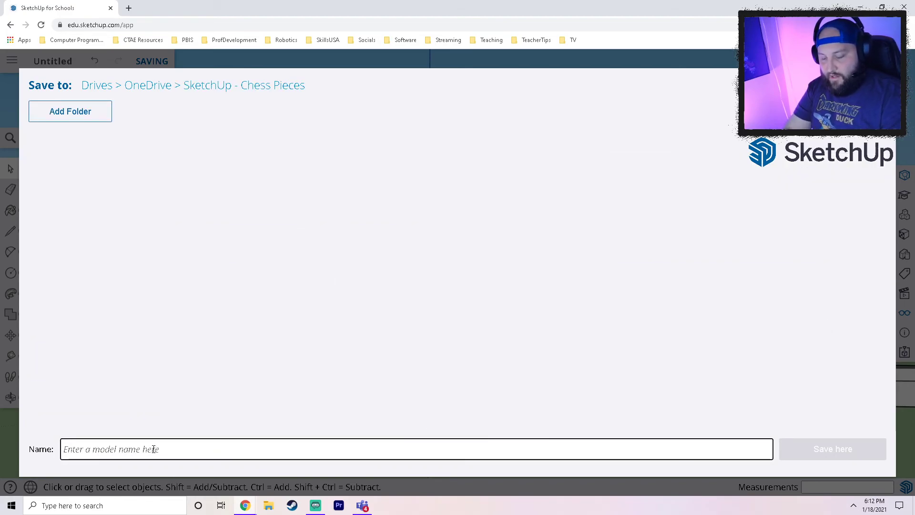
Name the model "Pawn - Chess Piece" and save it in the new folder
{"action": "type", "text": "P"}
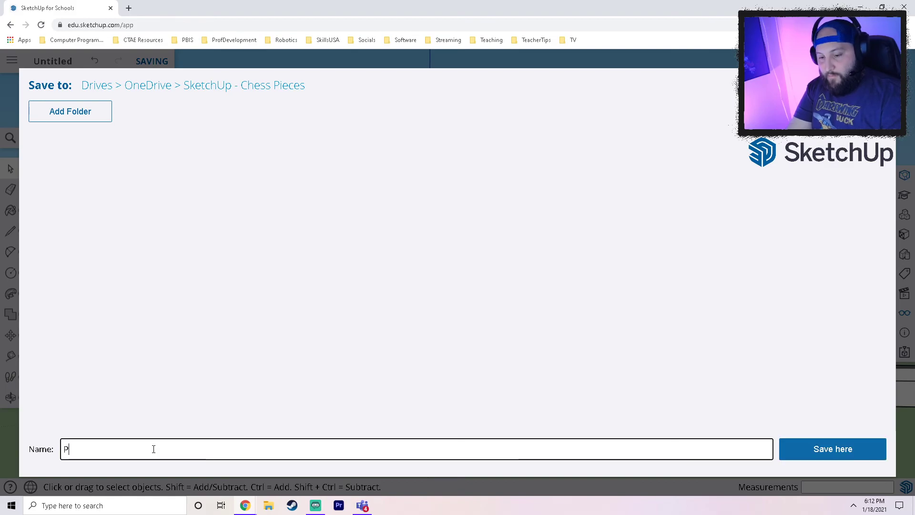
{"action": "type", "text": "awn - Chess Piece"}
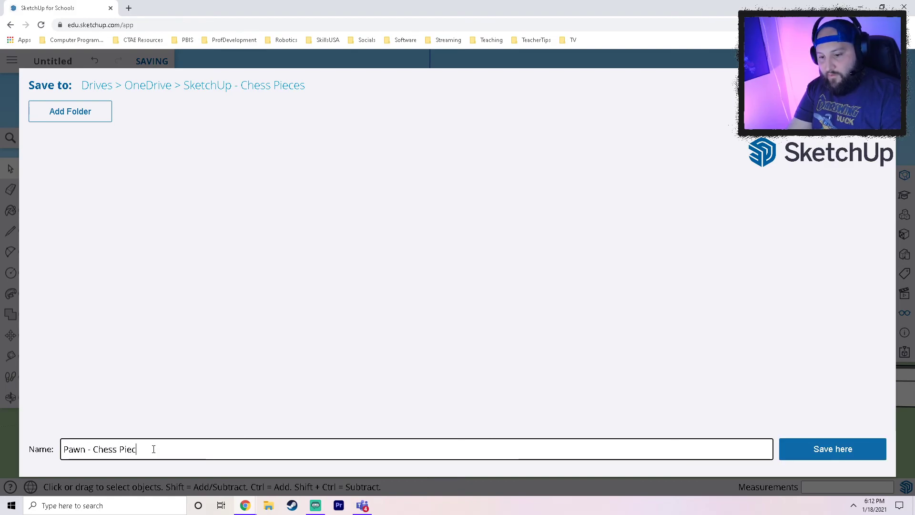
{"action": "key", "text": "Return"}
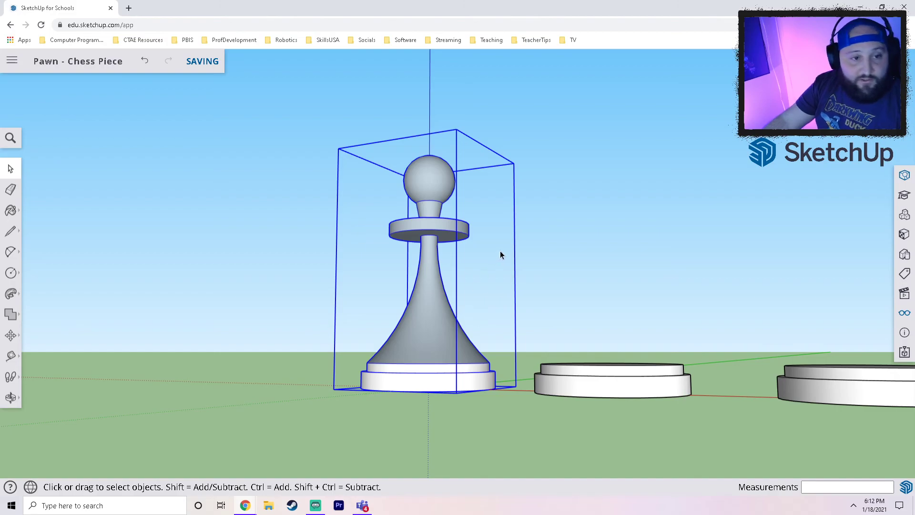
Examine the finished pawn and the row of empty two-tier bases, singling out the base next to the pawn
{"action": "scroll", "coordinate": [499, 250], "scroll_direction": "down", "scroll_amount": 3}
{"action": "left_click", "coordinate": [498, 357]}
{"action": "middle_click_drag", "start_coordinate": [498, 358], "coordinate": [830, 407]}
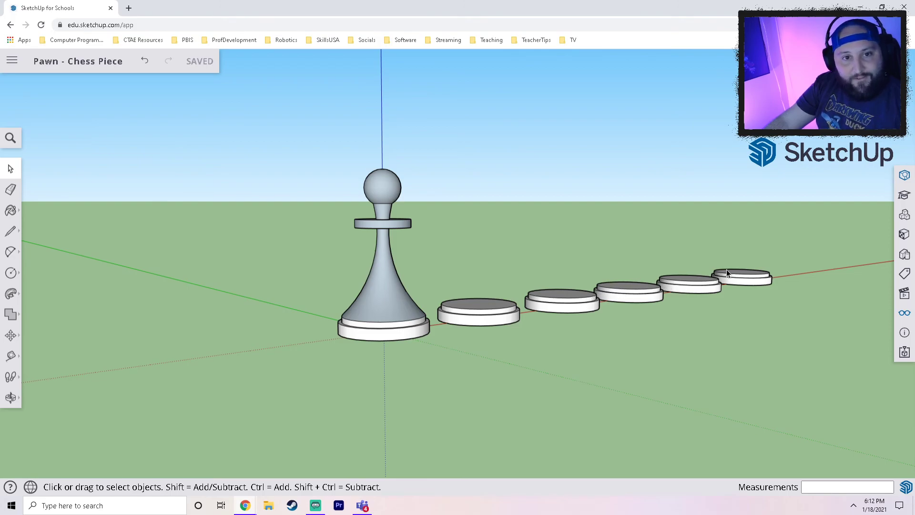
{"action": "scroll", "coordinate": [688, 237], "scroll_direction": "up", "scroll_amount": 2}
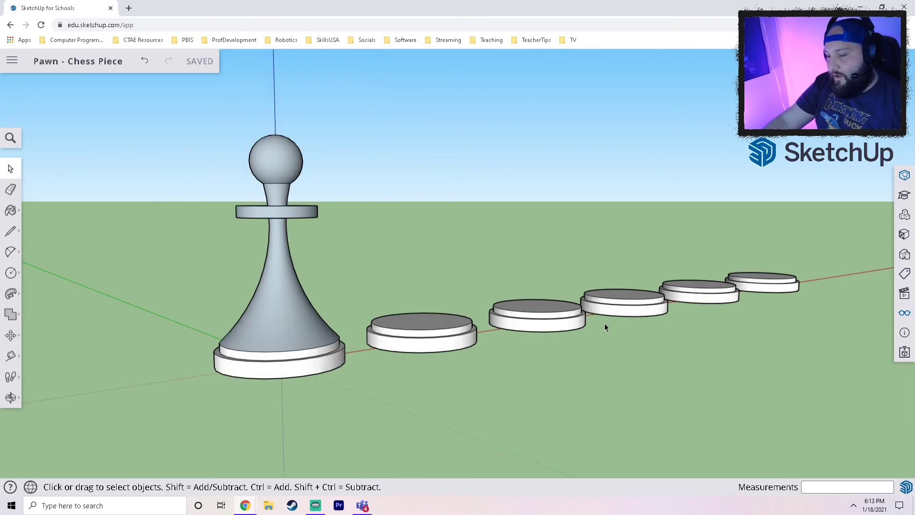
{"action": "middle_click_drag", "start_coordinate": [559, 339], "coordinate": [313, 384]}
{"action": "left_click", "coordinate": [334, 326]}
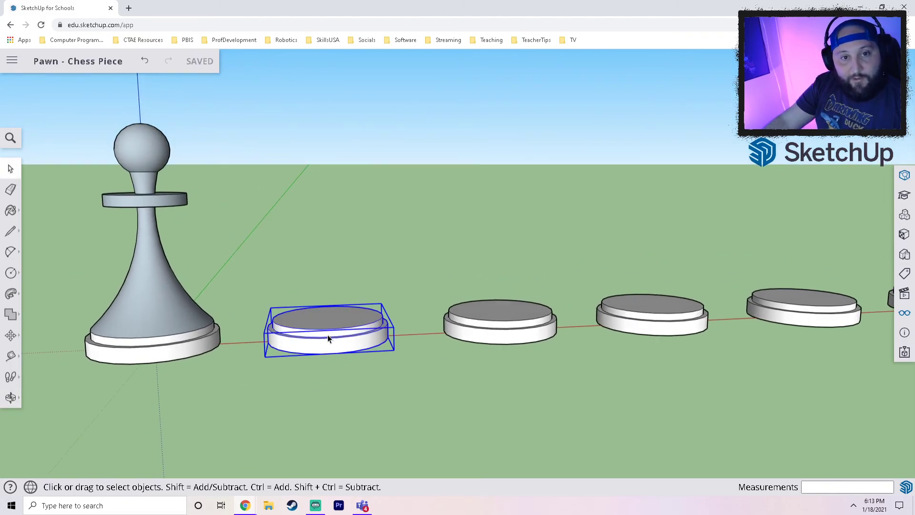
{"action": "left_click", "coordinate": [313, 419]}
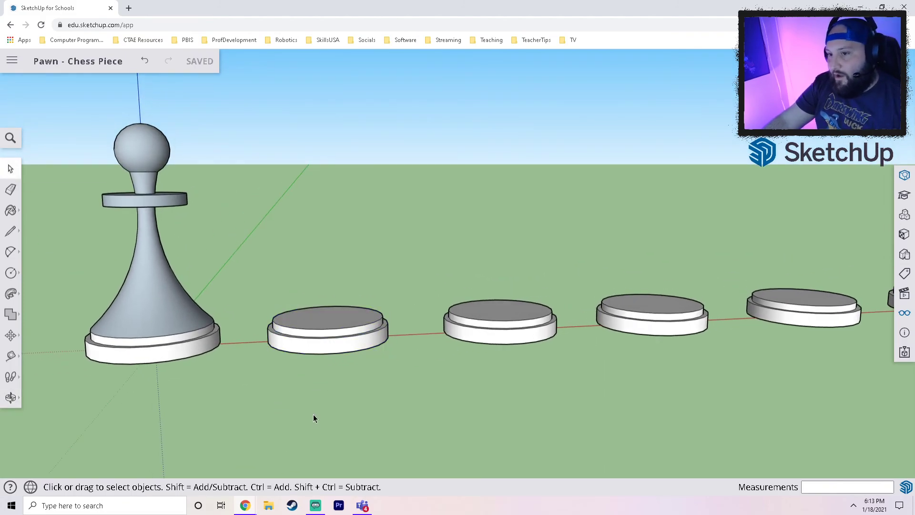